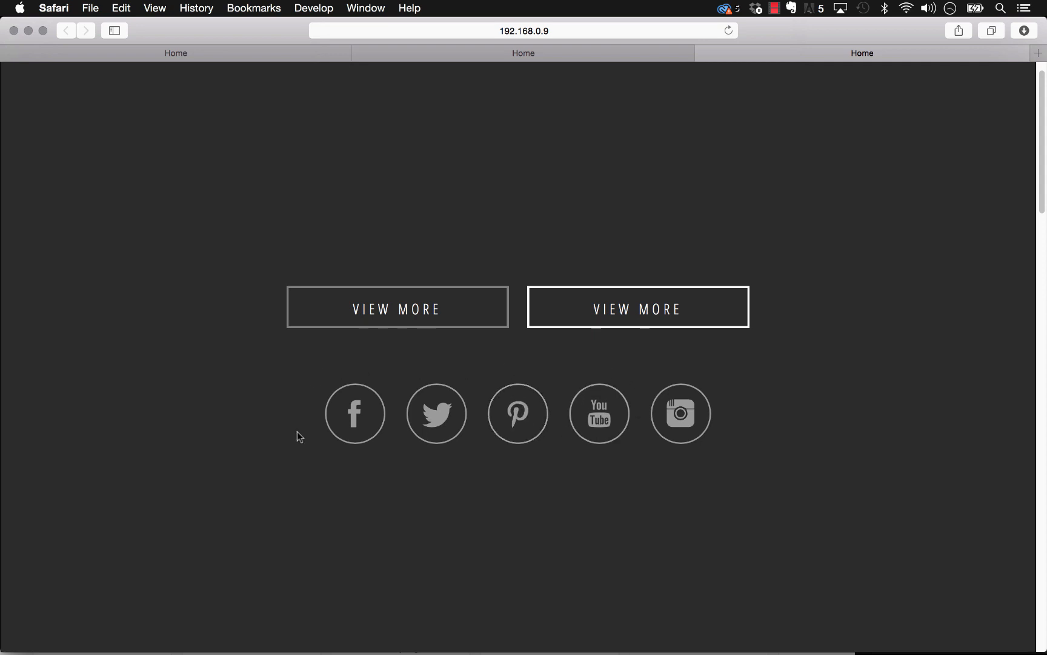
# Examine the demo page's buttons, social icons, photo grid and framed boxes, including the hover transitions on the photos.
pyautogui.scroll(-10, 741, 375)
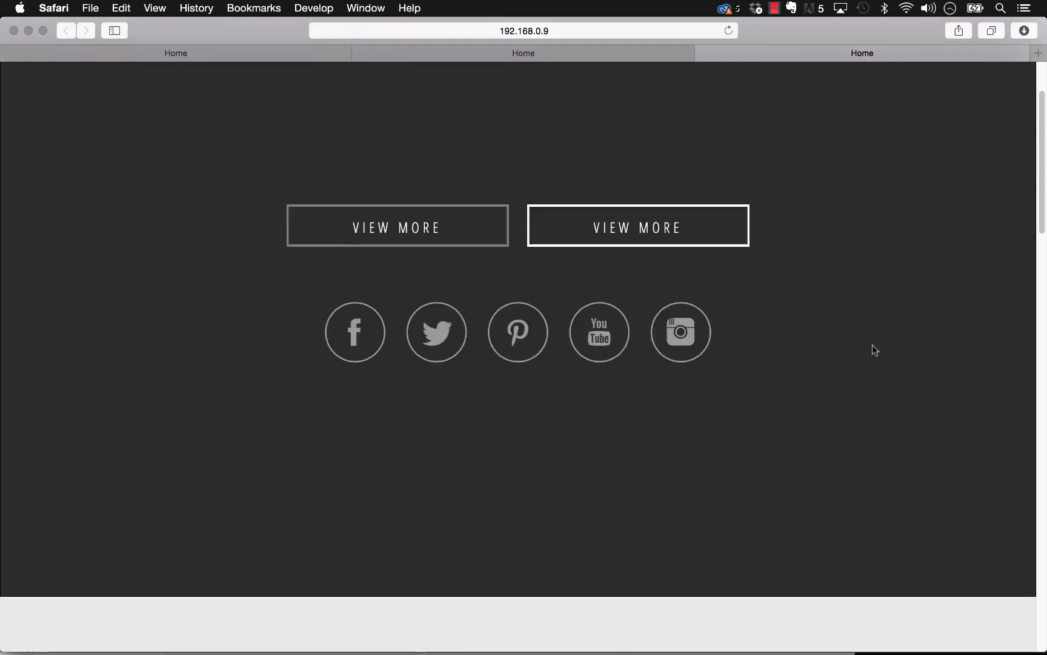
pyautogui.scroll(-3, 945, 303)
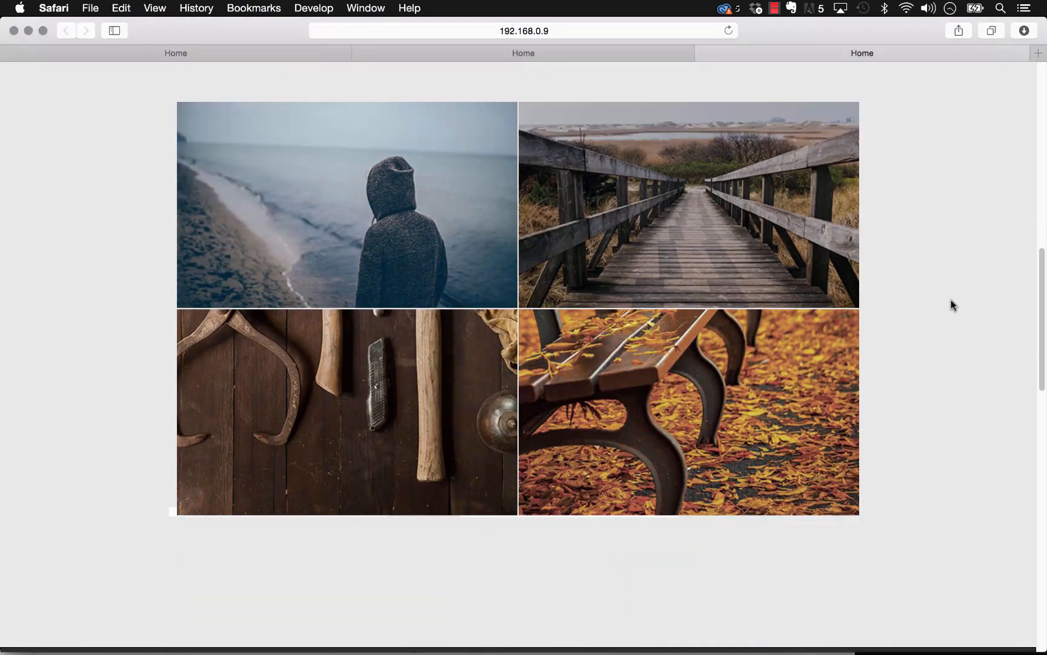
pyautogui.scroll(1, 948, 219)
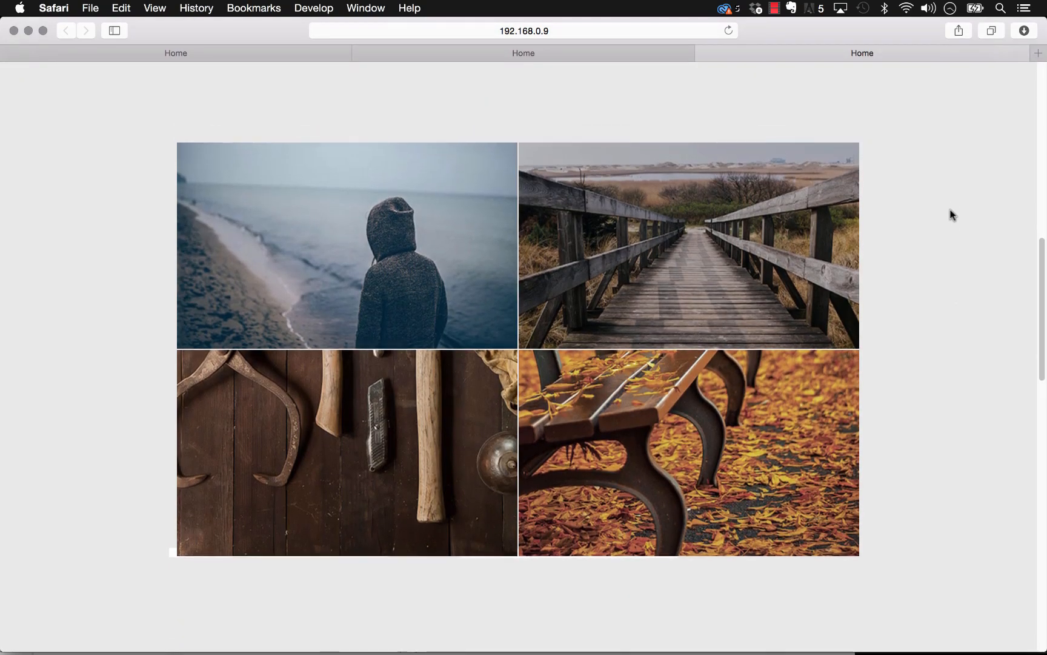
pyautogui.moveTo(636, 248)
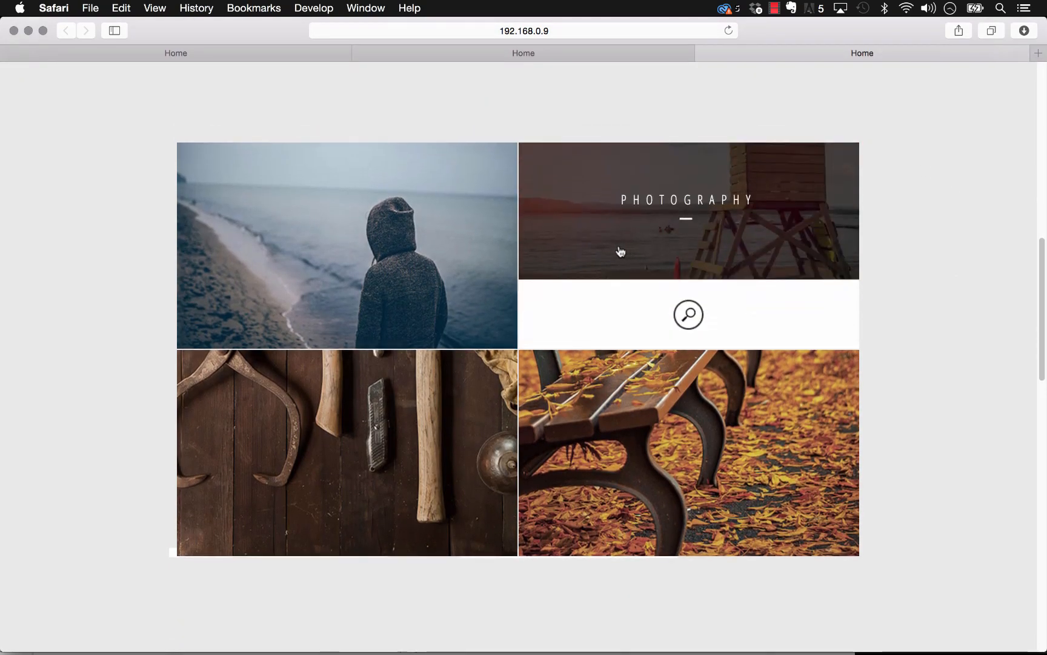
pyautogui.moveTo(409, 294)
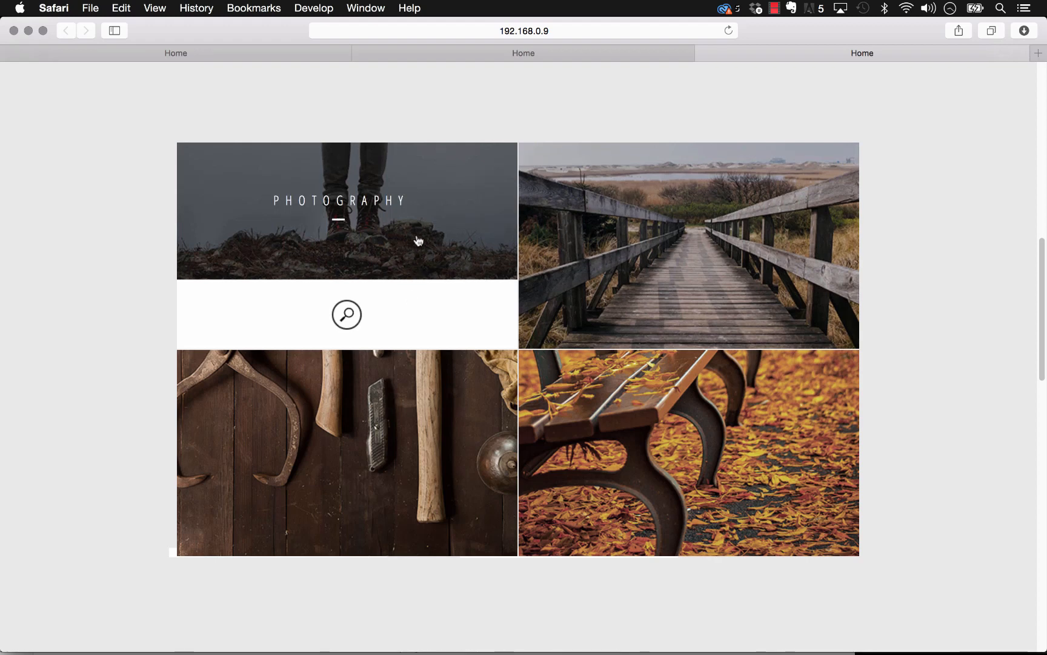
pyautogui.moveTo(396, 442)
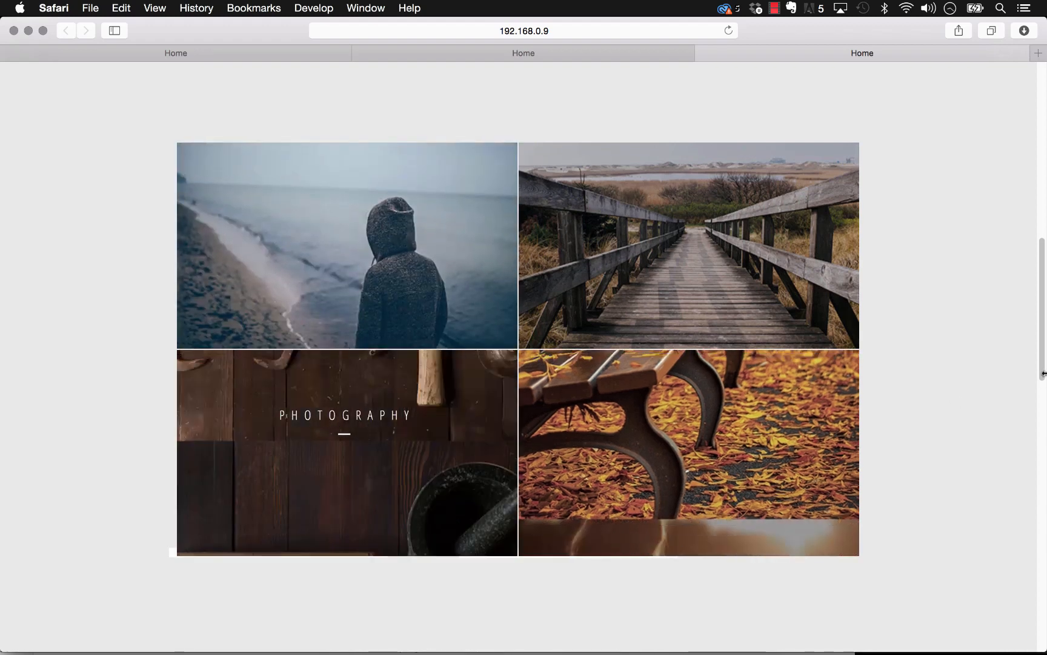
pyautogui.scroll(-10, 954, 391)
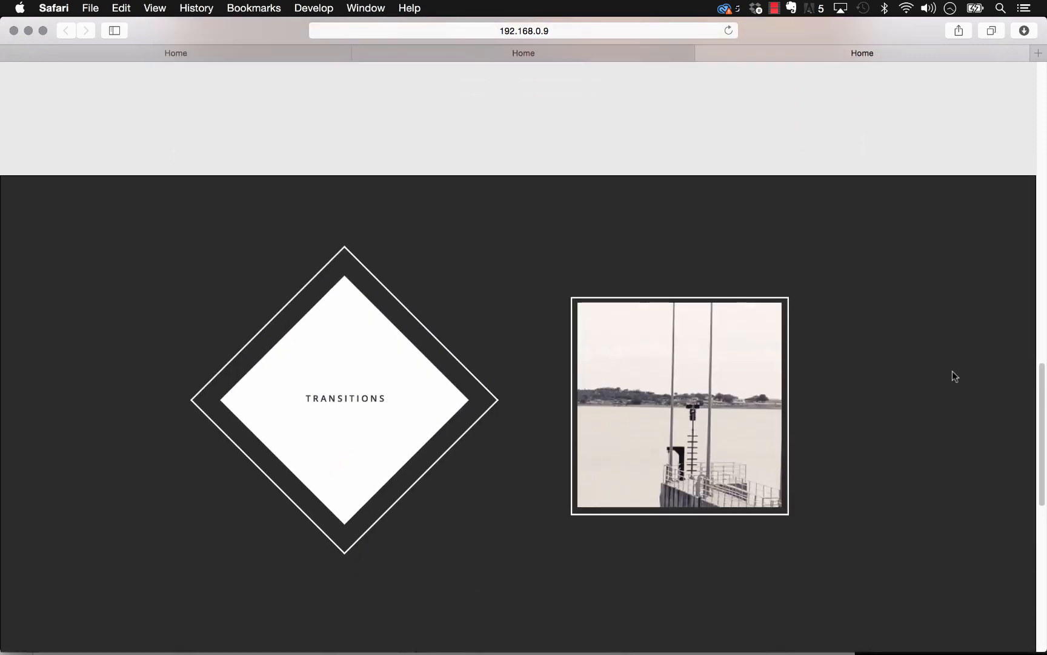
pyautogui.scroll(-3, 951, 364)
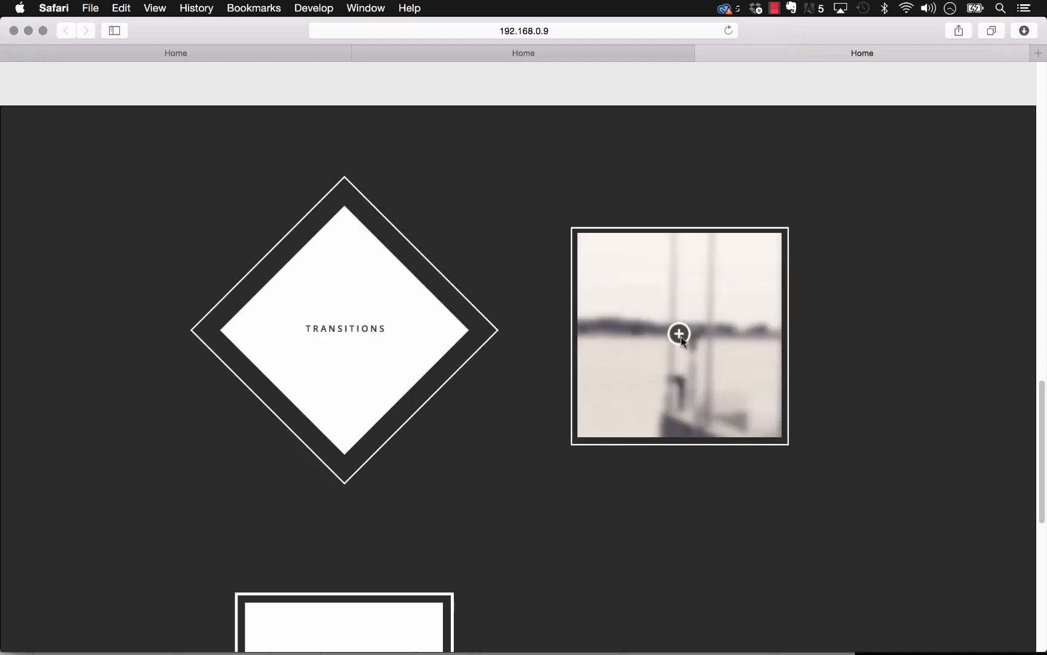
pyautogui.scroll(-2, 675, 340)
pyautogui.scroll(-10, 678, 342)
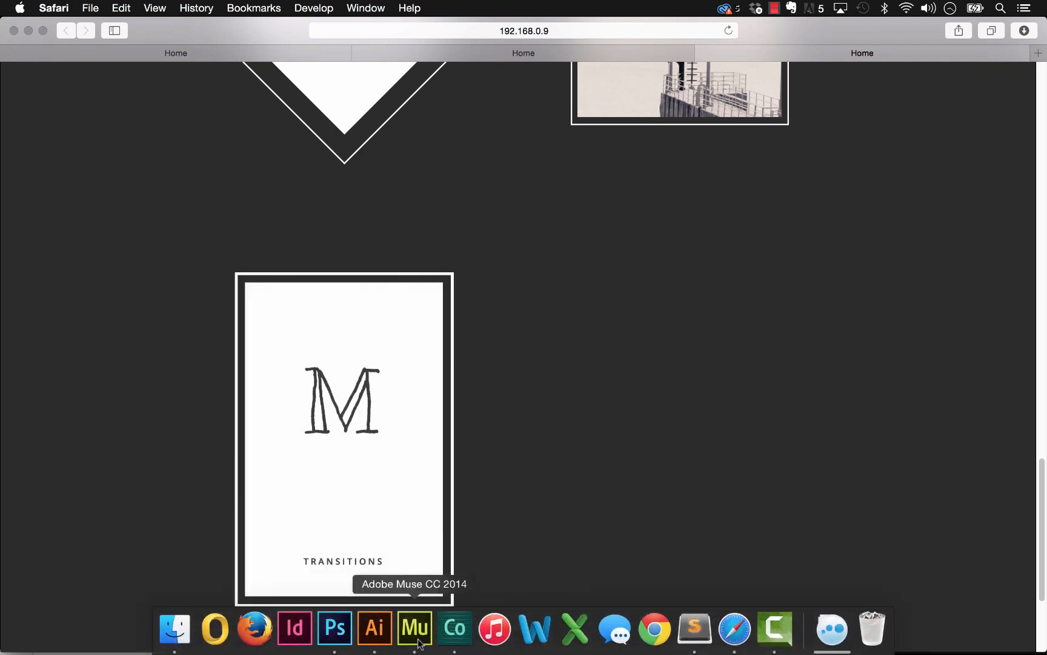
# Switch to Adobe Muse and look over the photo grid section in the Transitions-2 site's Home page design.
pyautogui.click(415, 639)
pyautogui.scroll(-3, 437, 172)
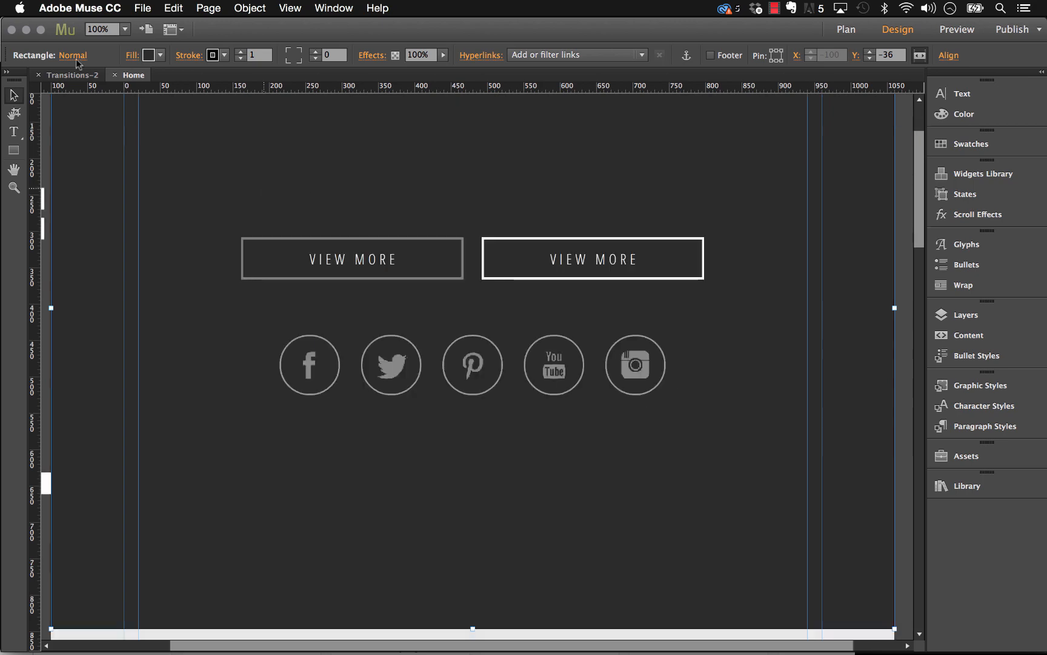
pyautogui.scroll(-15, 495, 232)
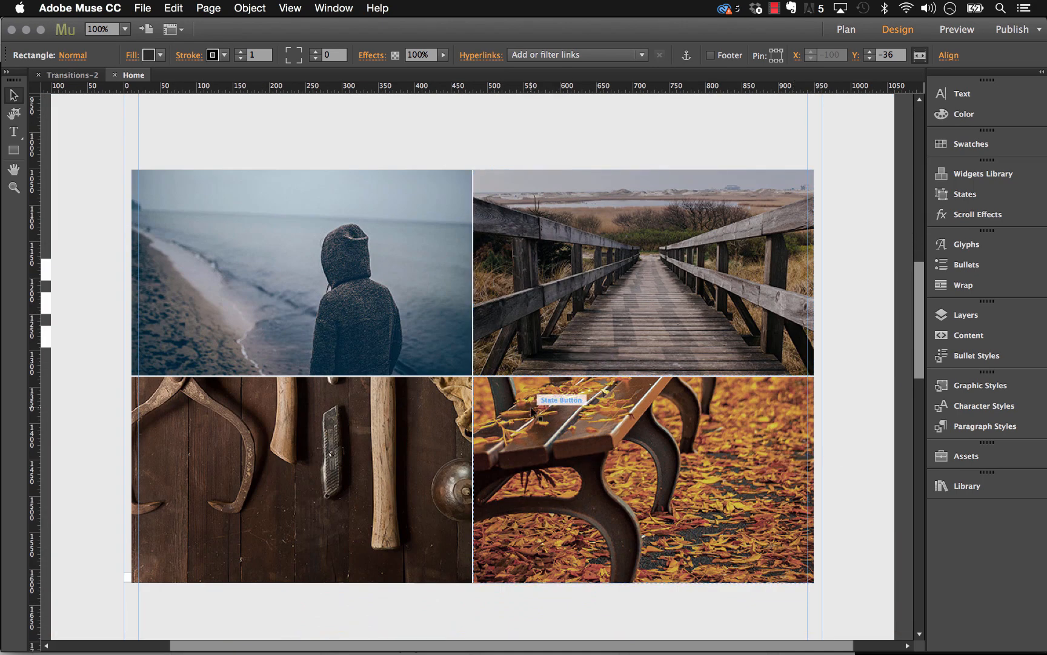
pyautogui.click(101, 136)
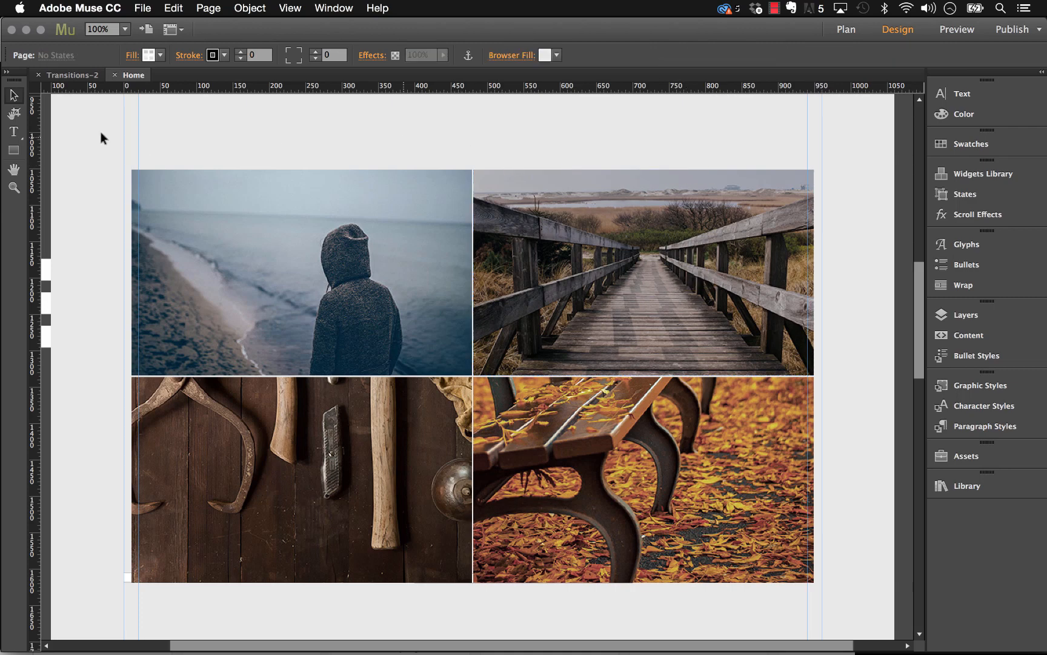
# Create a new desktop site with the default layout settings and open its Home page for designing.
pyautogui.click(83, 75)
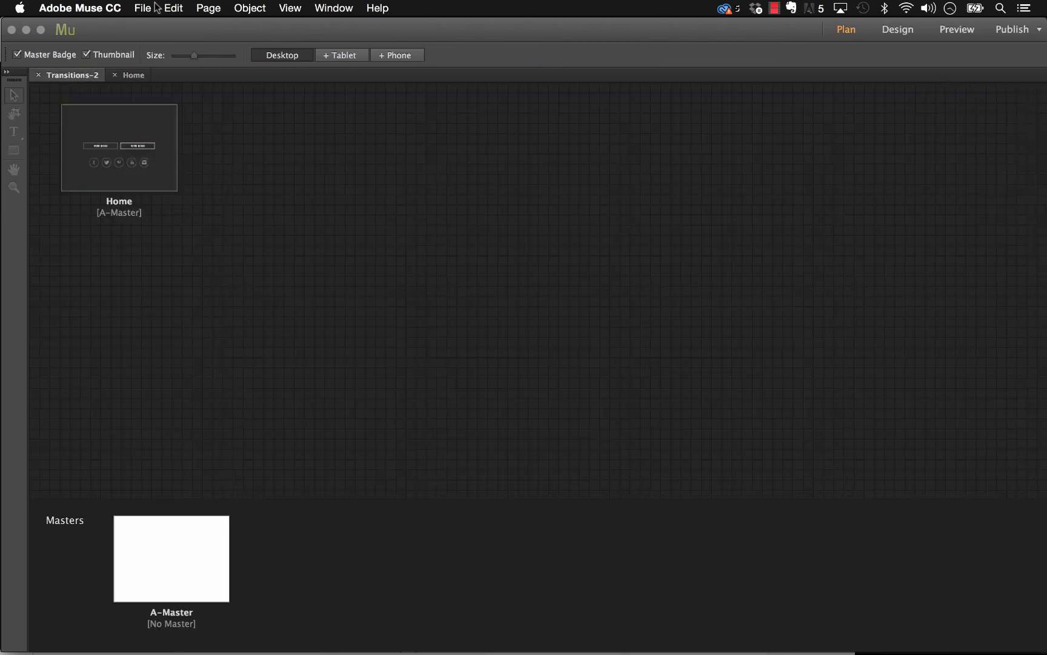
pyautogui.click(149, 8)
pyautogui.click(168, 27)
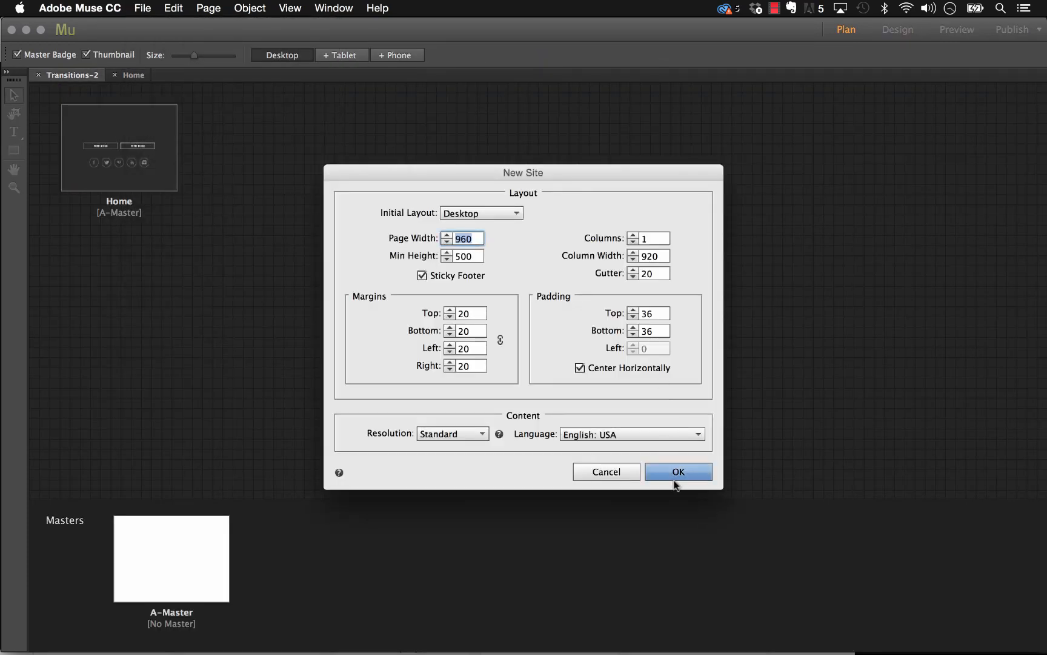
pyautogui.click(675, 471)
pyautogui.doubleClick(171, 174)
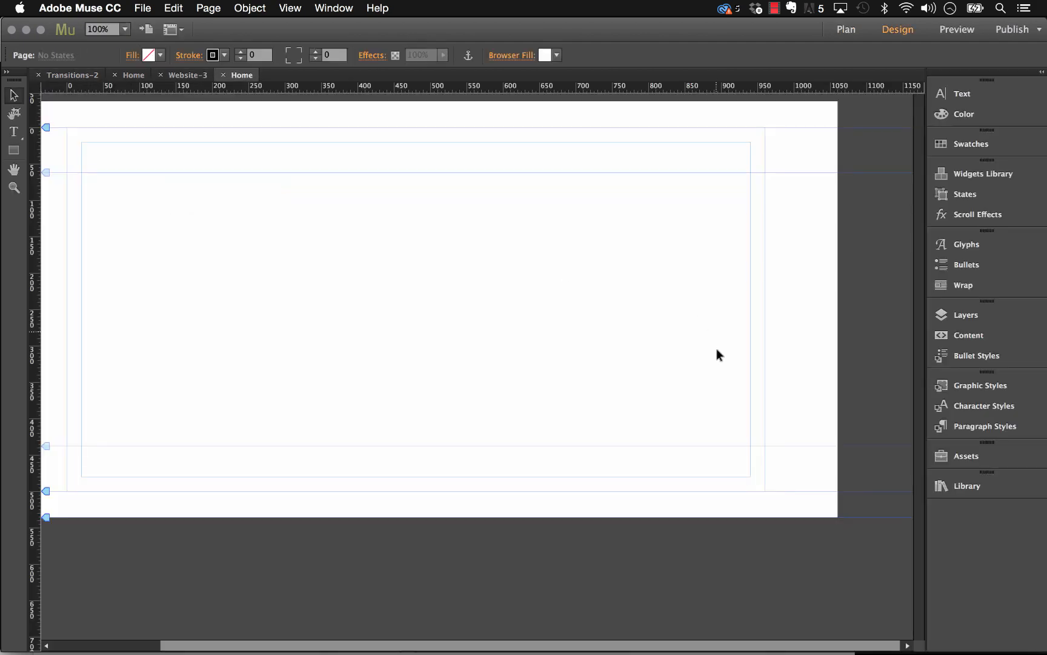
# Place the 047 - State Transitions library item from the MuseThemes Toolbox at X 20, Y 20 on the page.
pyautogui.click(967, 485)
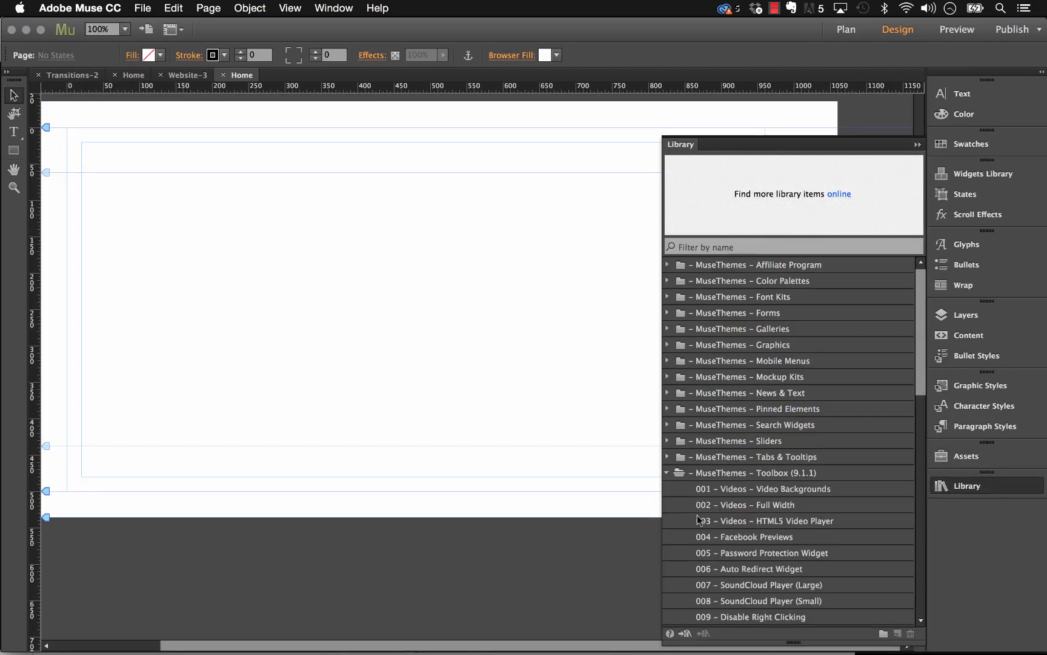
pyautogui.scroll(-9, 699, 519)
pyautogui.click(734, 588)
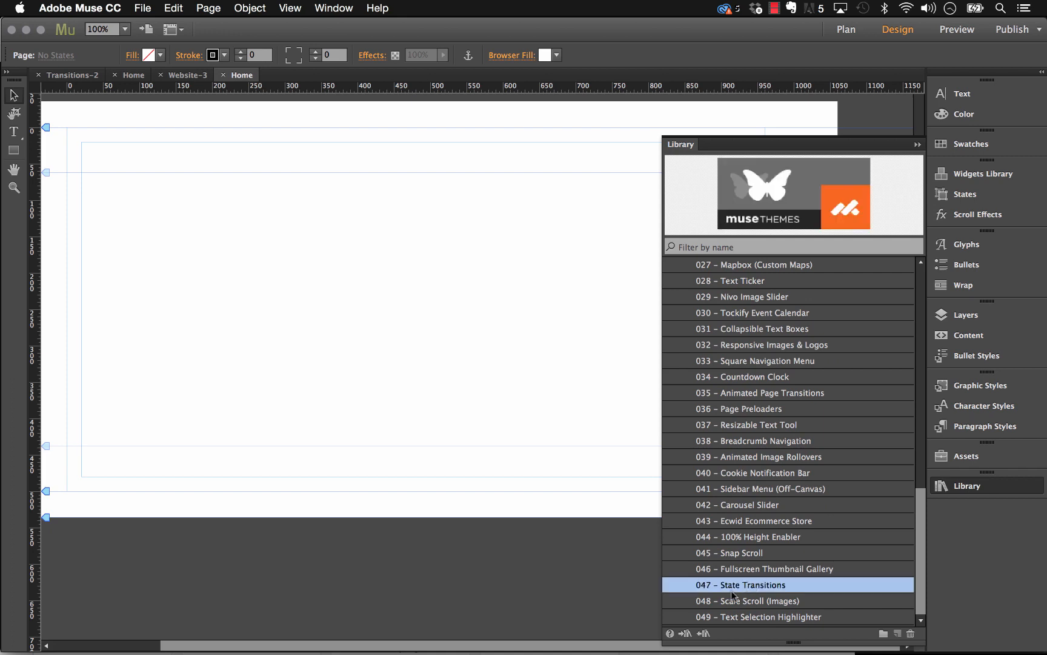
pyautogui.moveTo(743, 591); pyautogui.dragTo(81, 145)
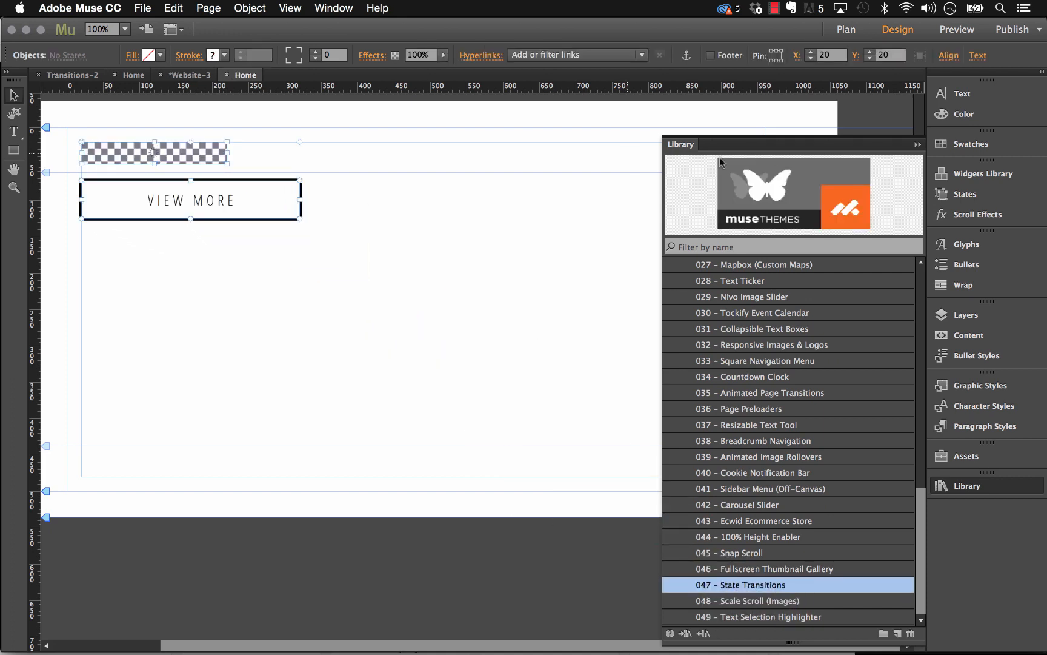
pyautogui.click(463, 212)
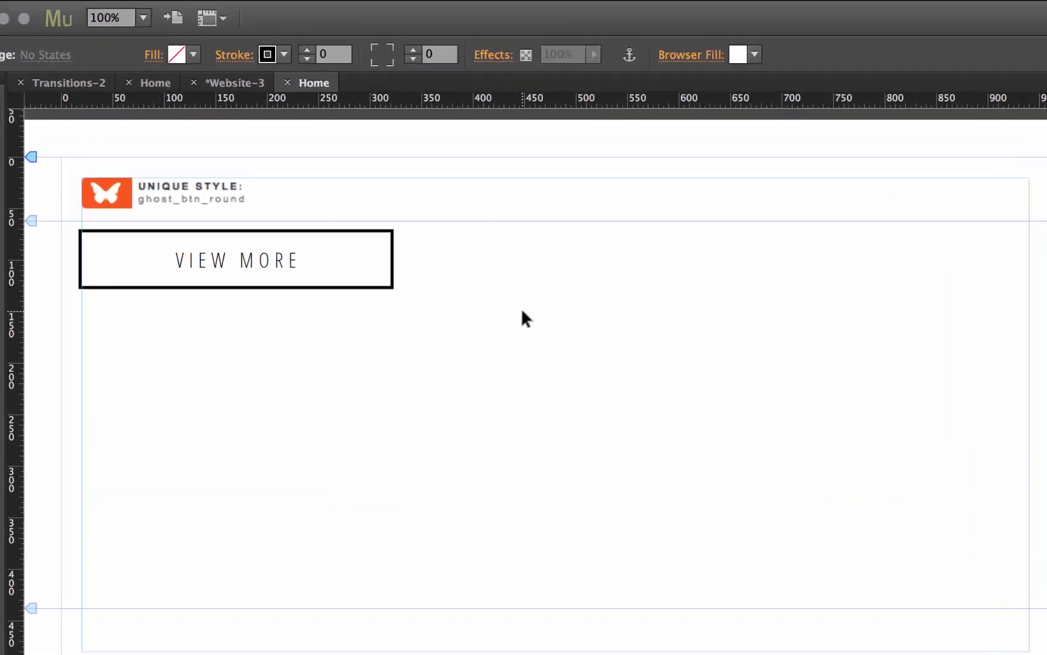
# Inspect the placed View More button and the options of the State Transitions widget above it.
pyautogui.click(284, 303)
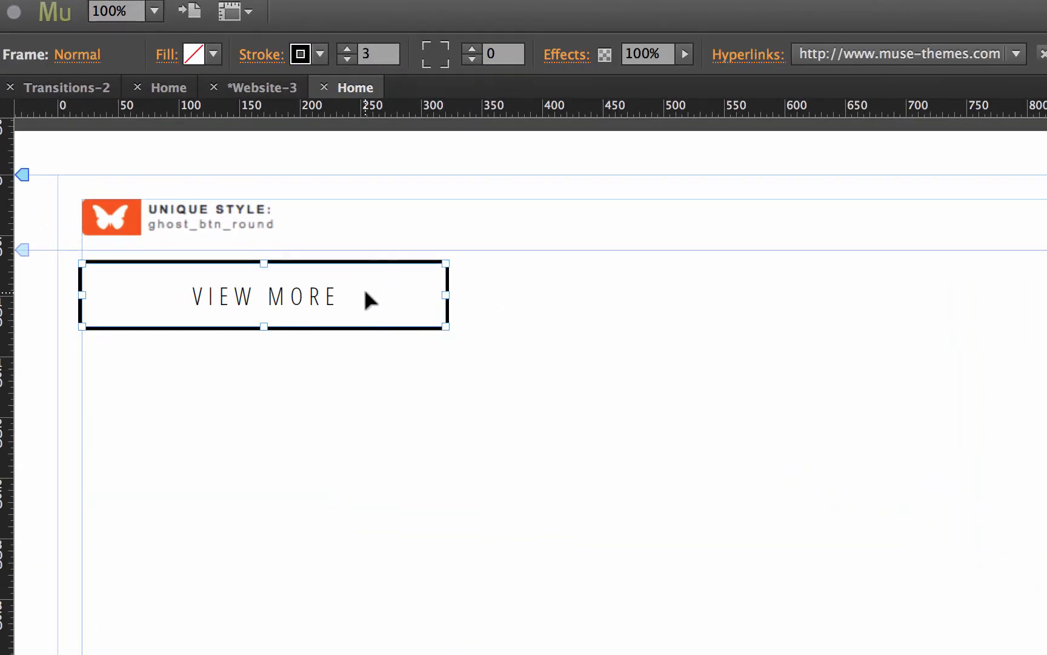
pyautogui.click(142, 201)
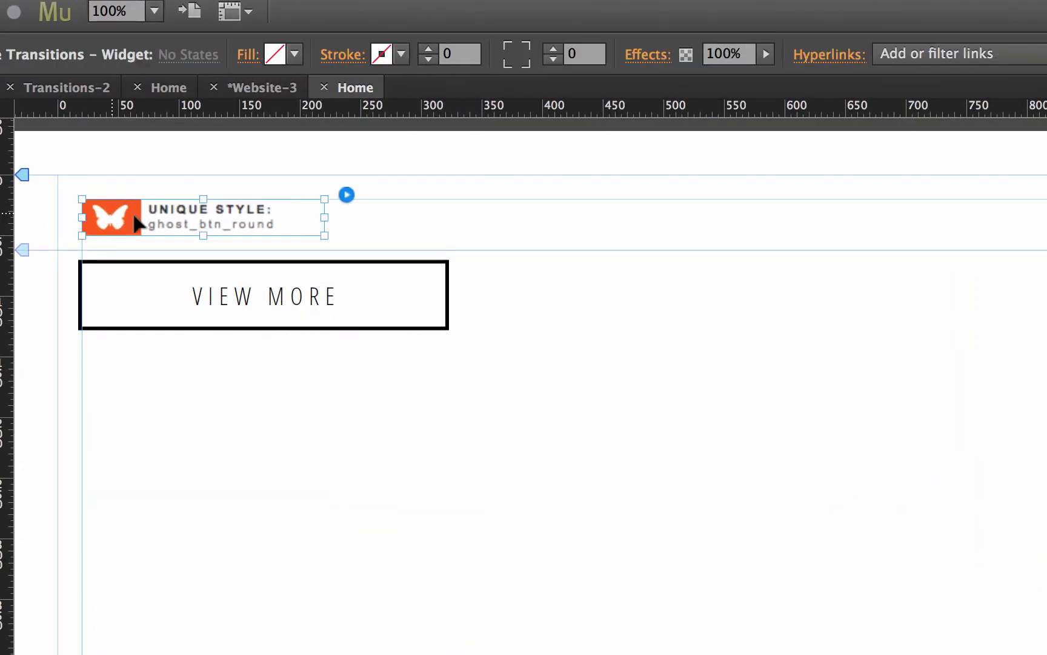
pyautogui.moveTo(229, 367); pyautogui.dragTo(458, 362)
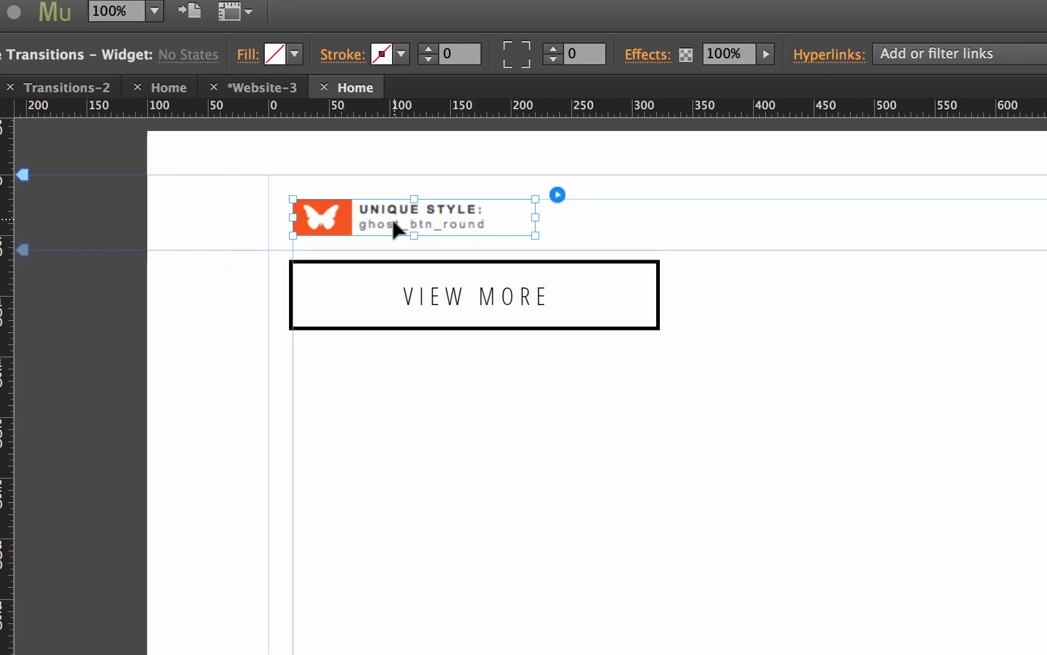
pyautogui.click(557, 195)
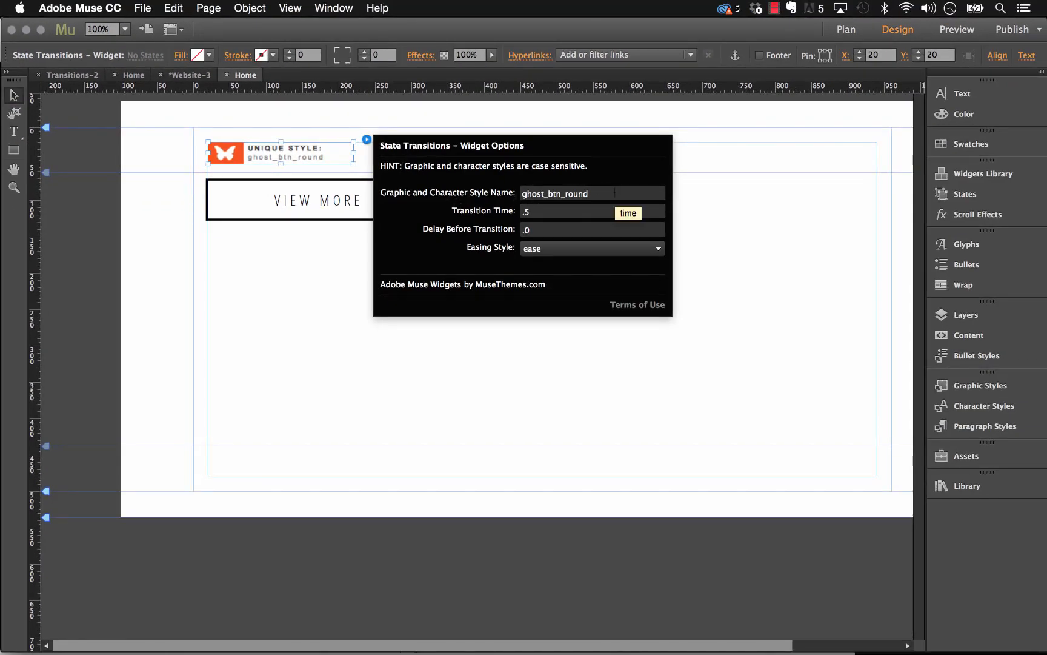
pyautogui.click(302, 145)
pyautogui.click(326, 124)
pyautogui.click(327, 155)
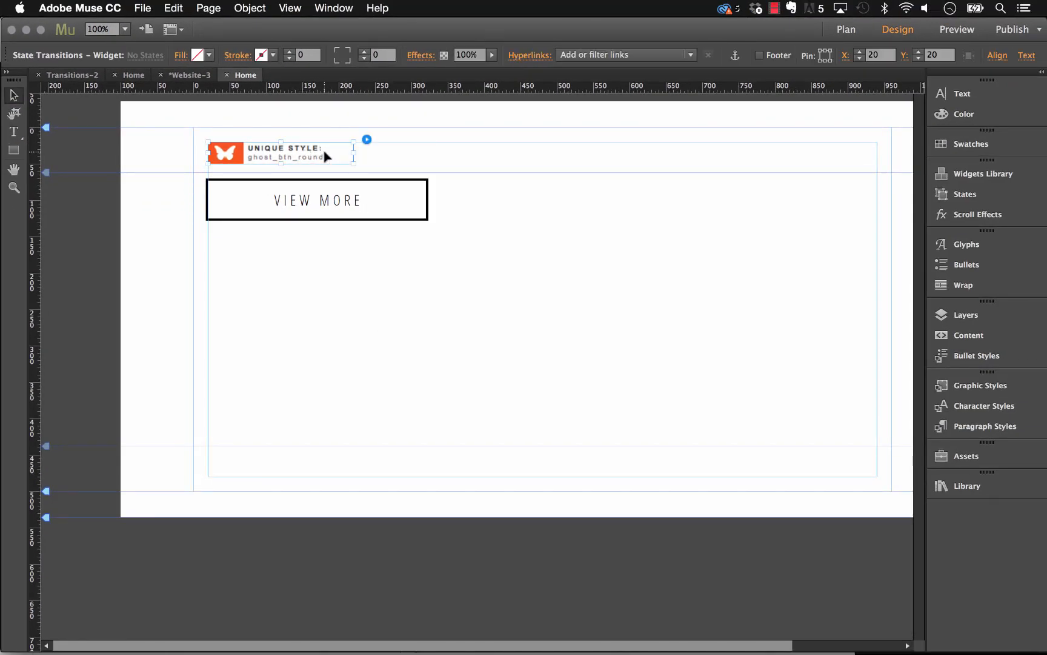
# Compare the style name in the State Transitions widget options with the graphic style applied to the View More button.
pyautogui.click(366, 140)
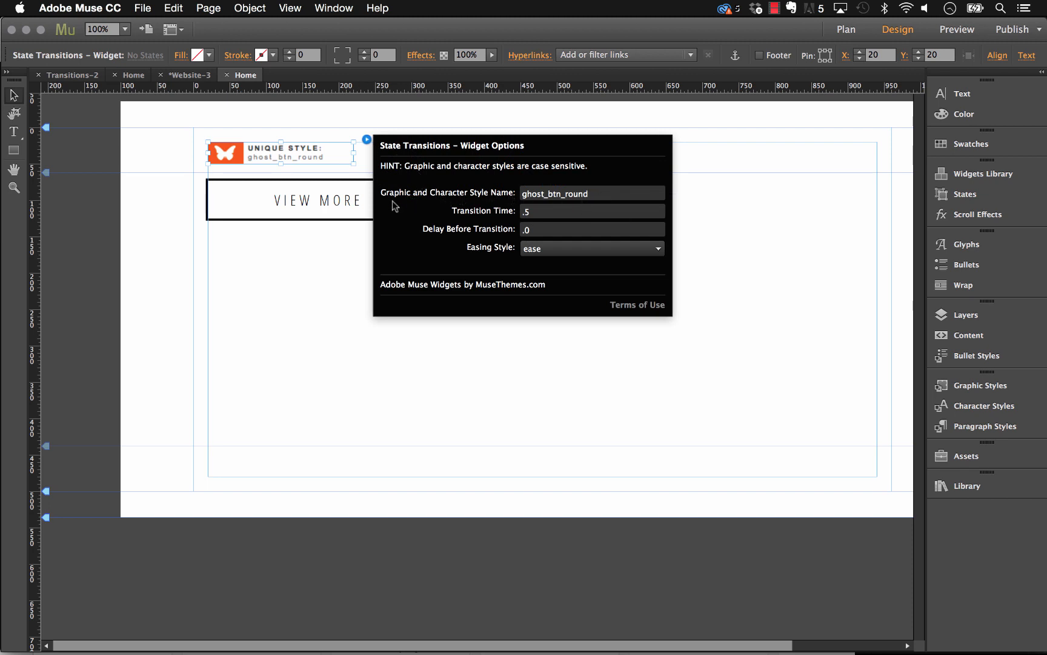
pyautogui.click(327, 201)
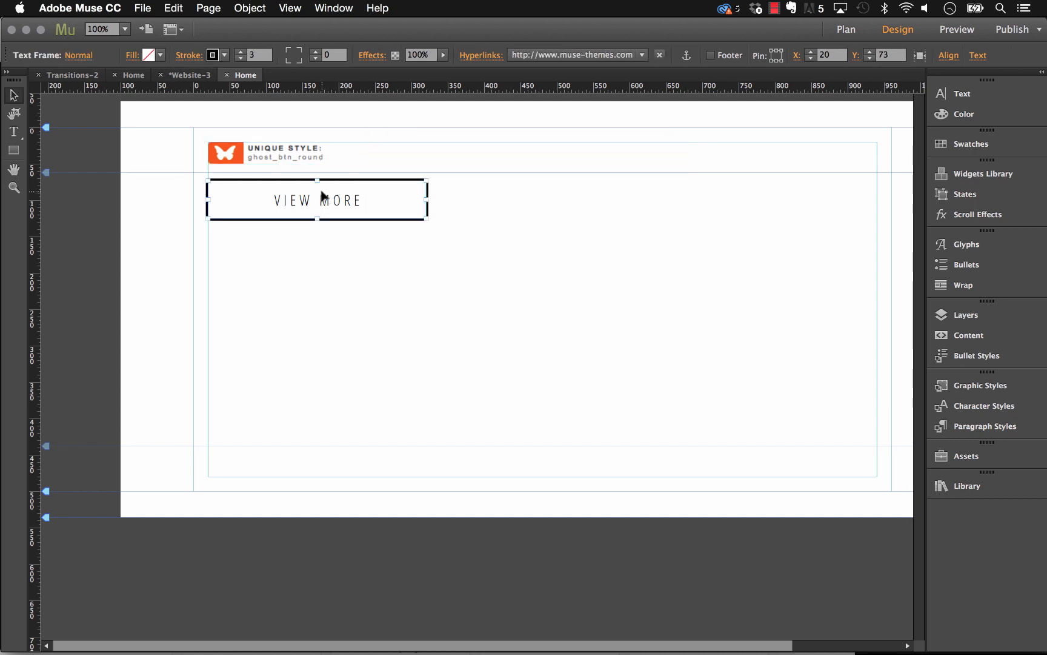
pyautogui.click(994, 391)
pyautogui.moveTo(774, 401)
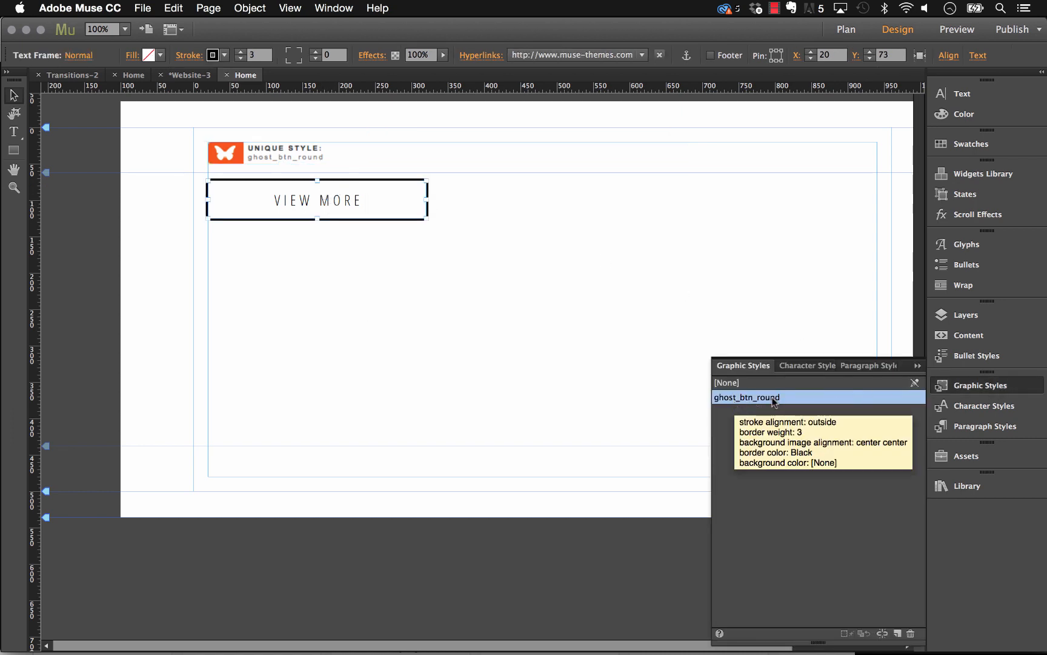
pyautogui.click(472, 270)
pyautogui.click(265, 152)
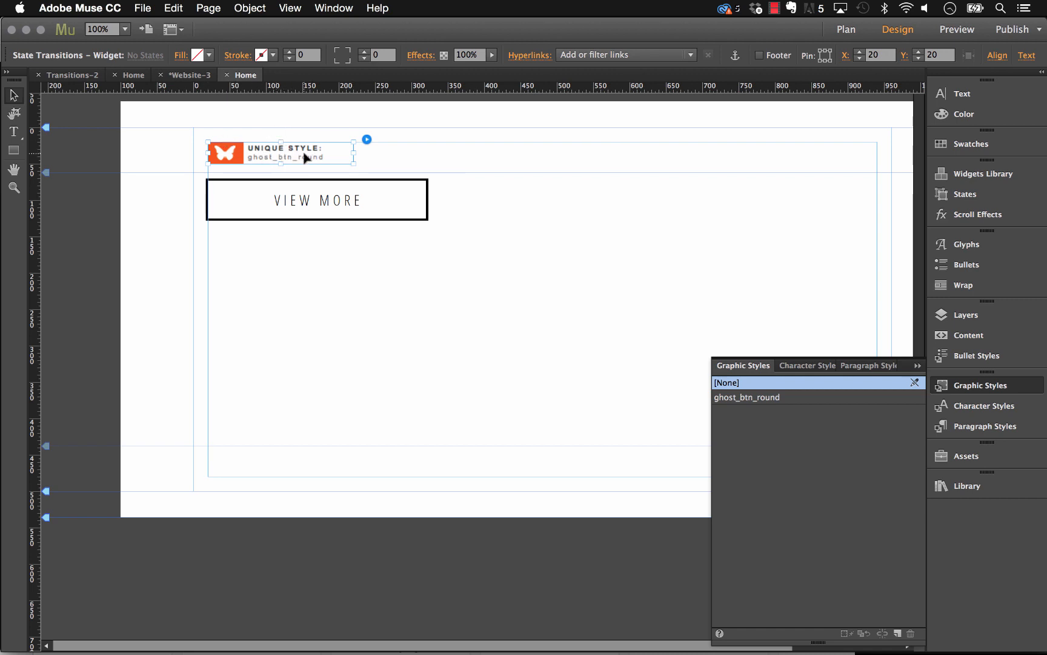
# Preview the page in the browser to check the View More button, and return to Adobe Muse.
pyautogui.click(311, 108)
pyautogui.click(141, 8)
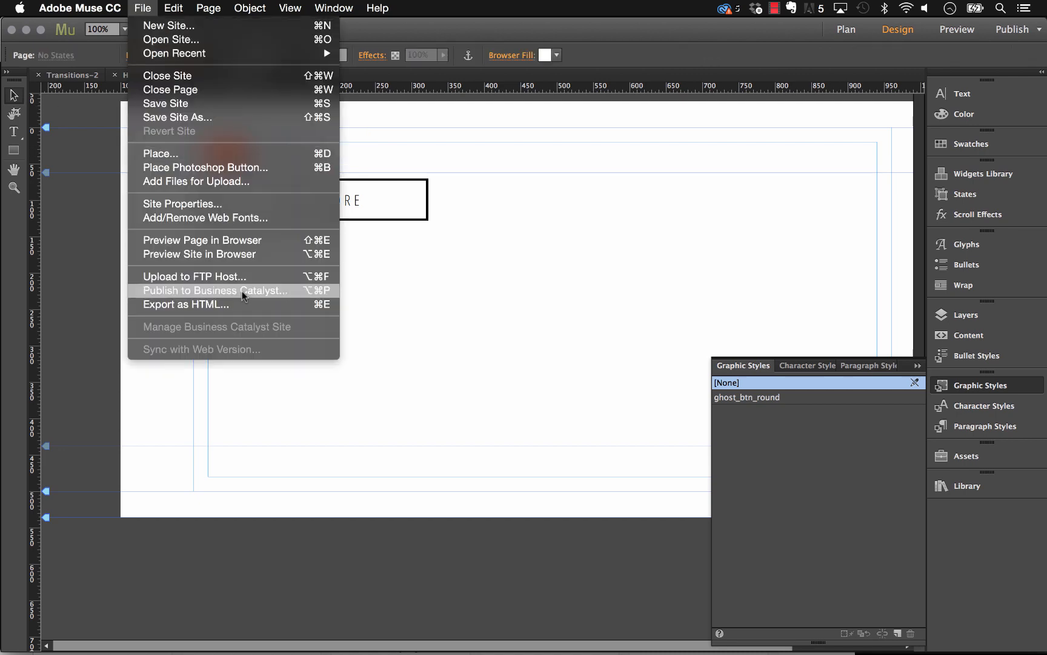
pyautogui.click(243, 244)
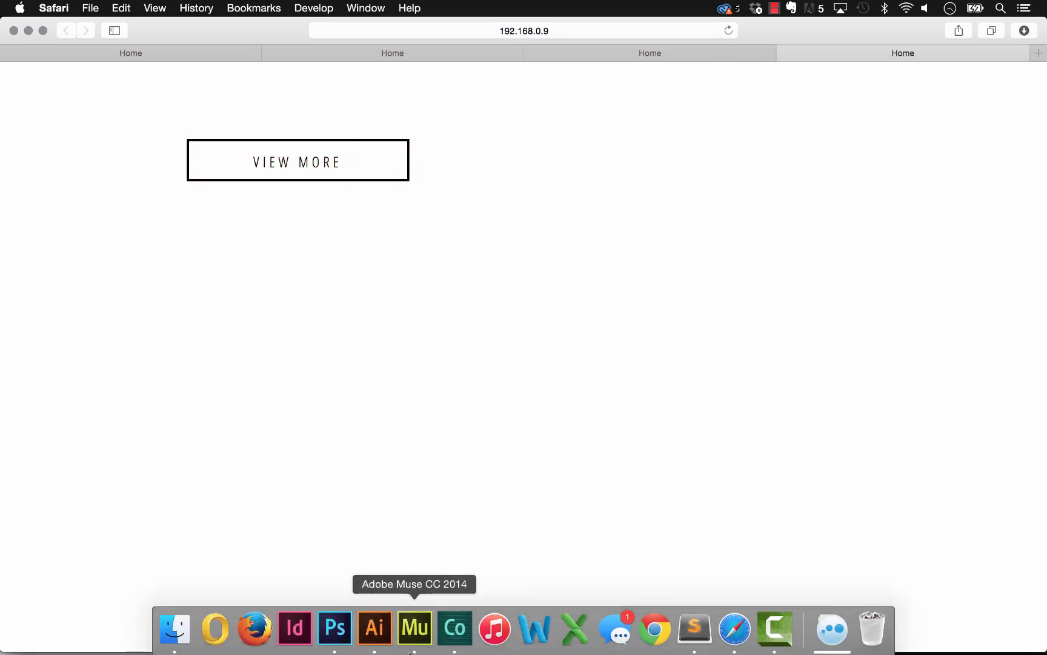
pyautogui.click(414, 628)
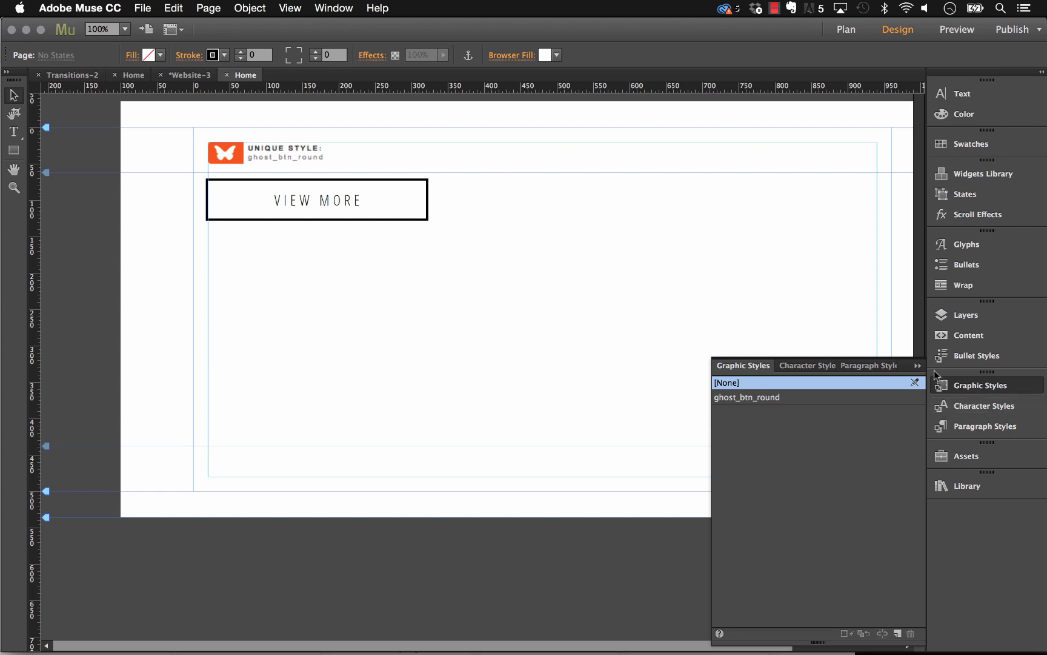
# Add a State Button widget below the View More button, at about X 166, Y 233.
pyautogui.click(970, 385)
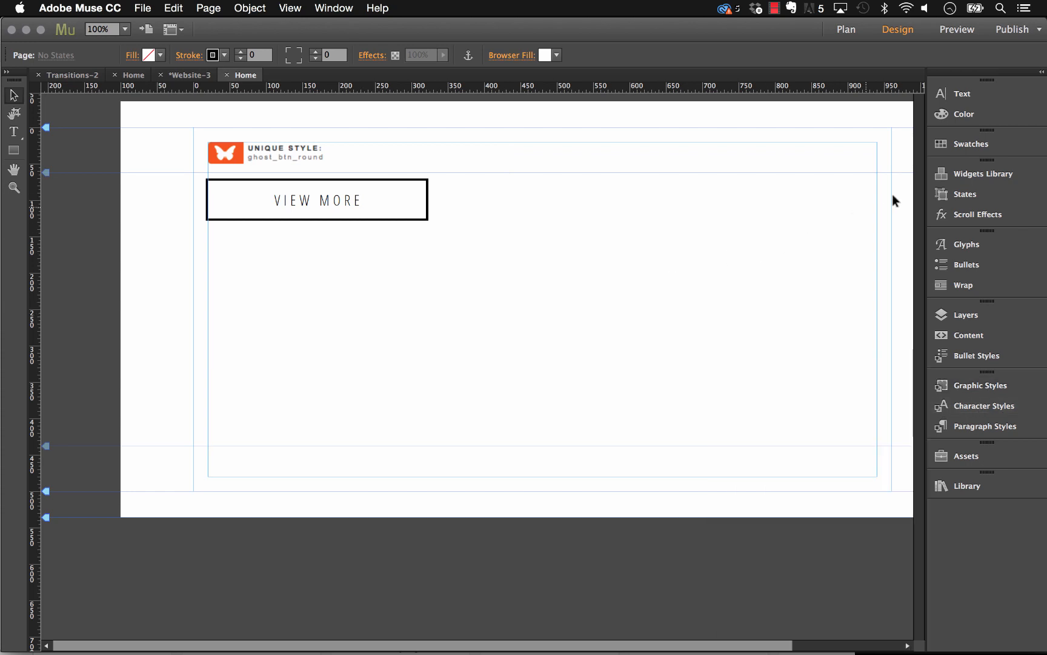
pyautogui.click(955, 177)
pyautogui.click(815, 297)
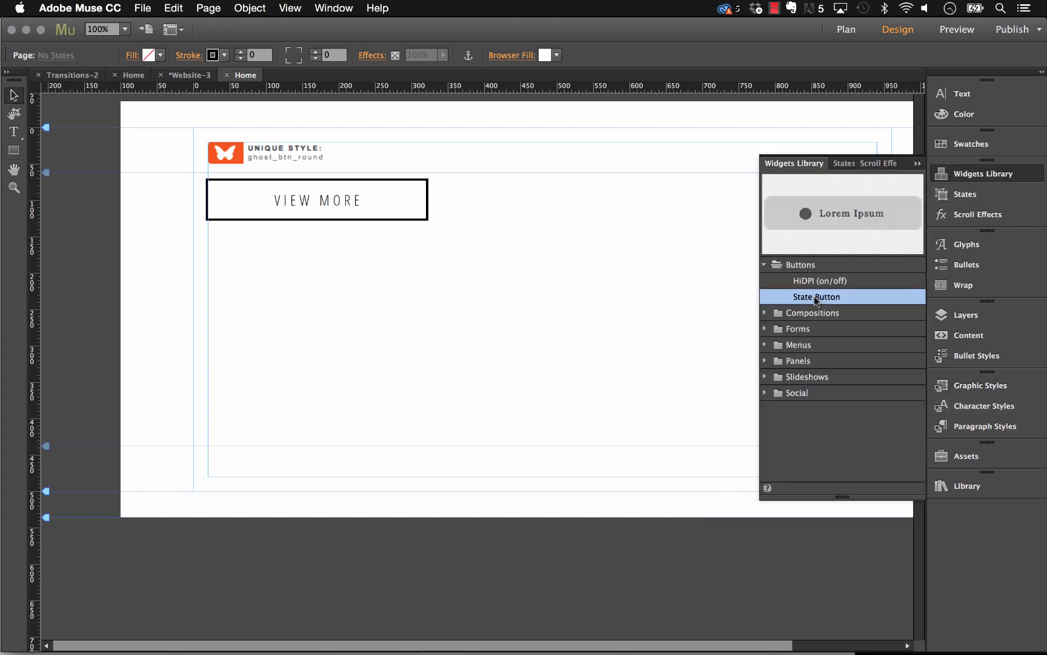
pyautogui.moveTo(814, 295); pyautogui.dragTo(313, 298)
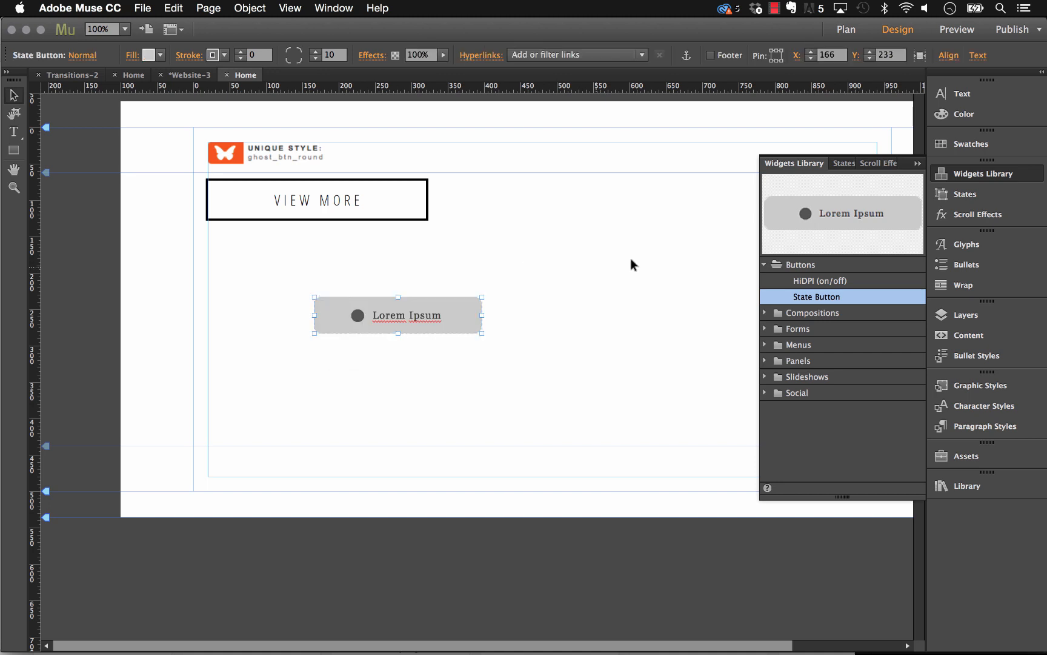
pyautogui.click(918, 164)
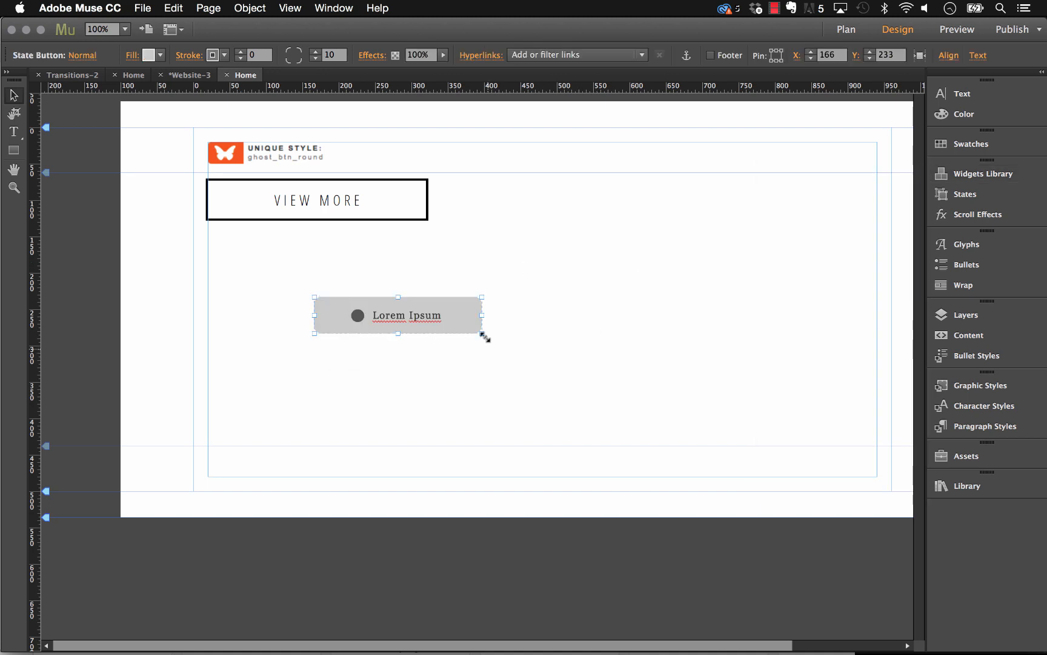
# Delete the placeholder text and round icon inside the State Button, keeping the empty button at about X 156, Y 245.
pyautogui.moveTo(463, 321); pyautogui.dragTo(485, 328)
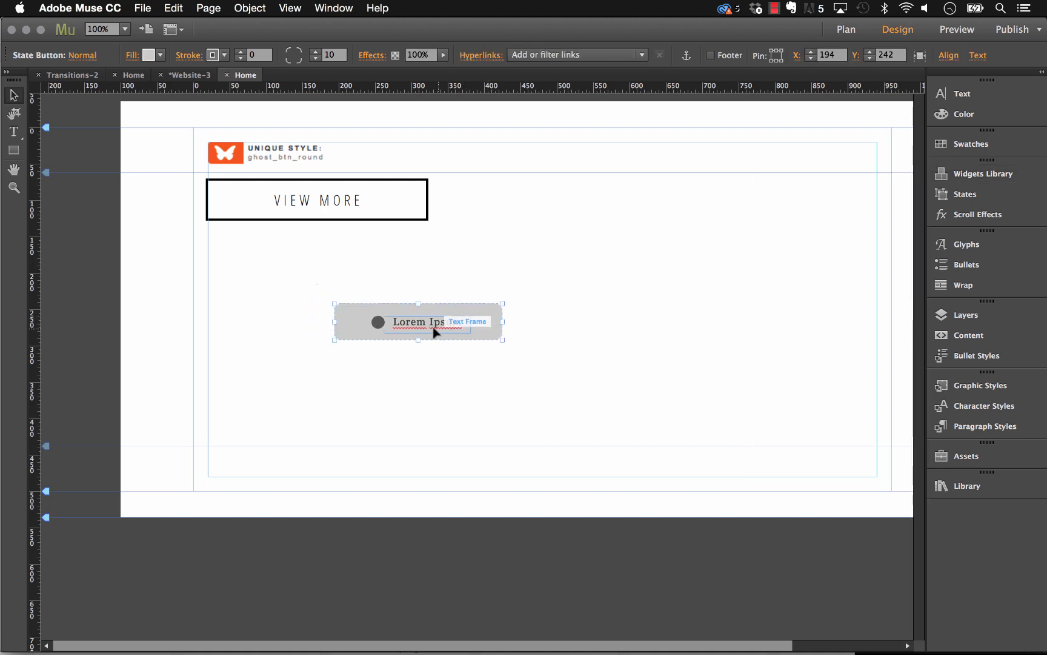
pyautogui.click(432, 329)
pyautogui.keyDown('shift'); pyautogui.click(379, 322); pyautogui.keyUp('shift')
pyautogui.press('Delete')
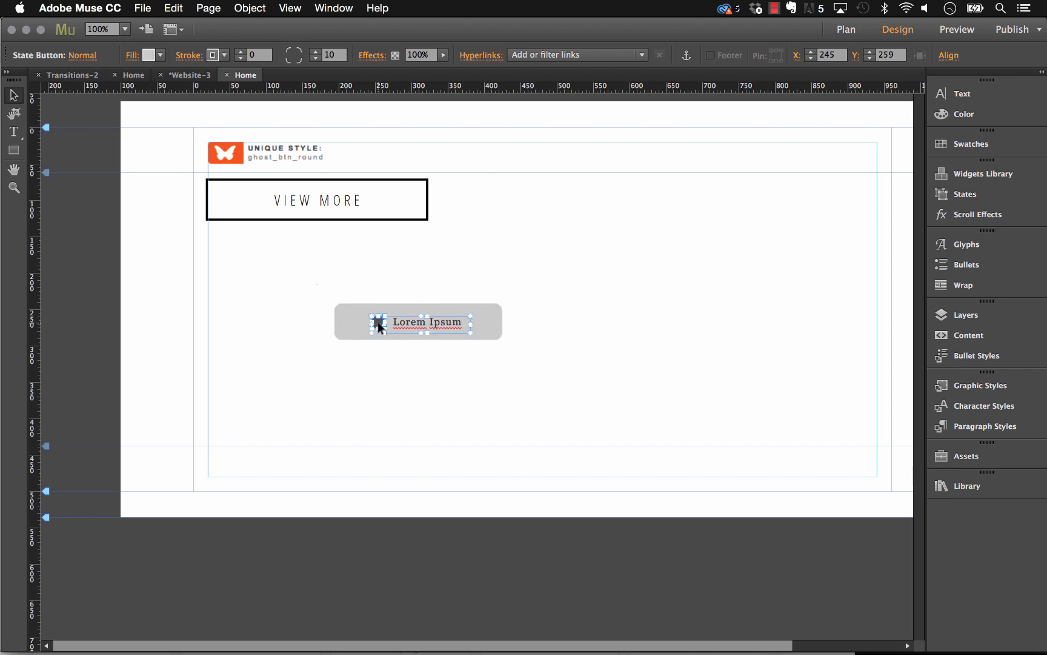
pyautogui.moveTo(472, 329); pyautogui.dragTo(410, 323)
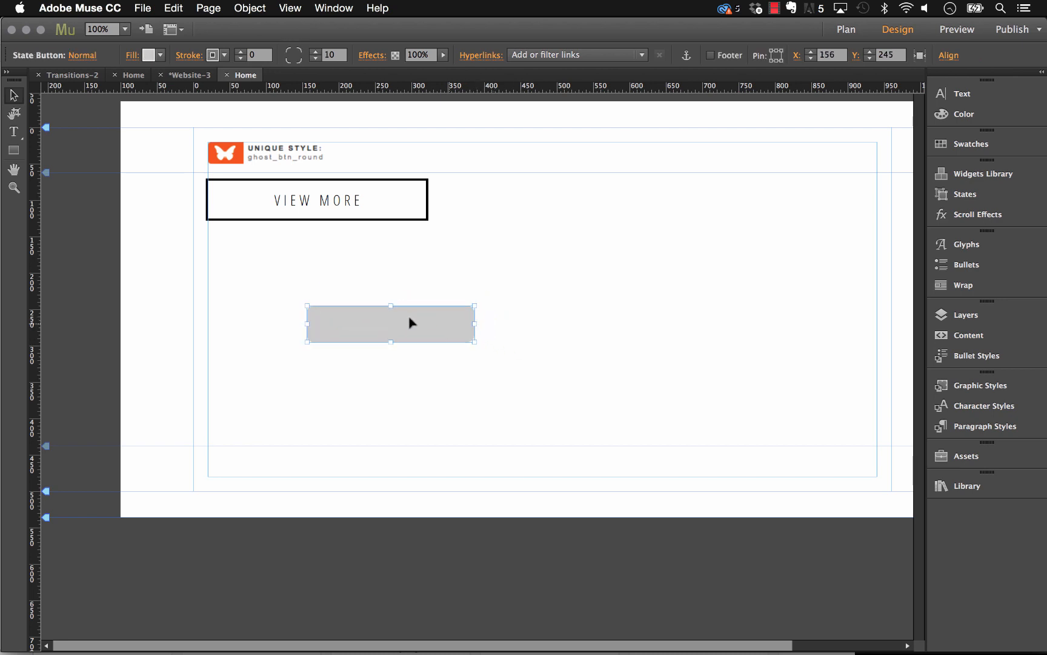
# Resize the State Button to 500 wide by 300 high and move it to about X 166, Y 236.
pyautogui.click(855, 59)
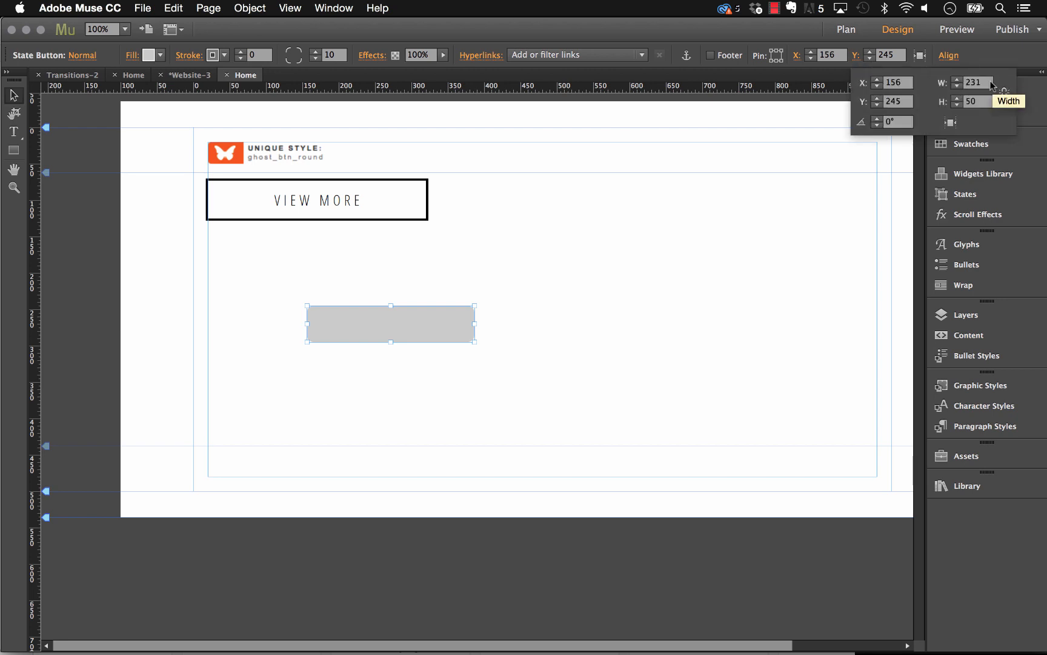
pyautogui.click(991, 83)
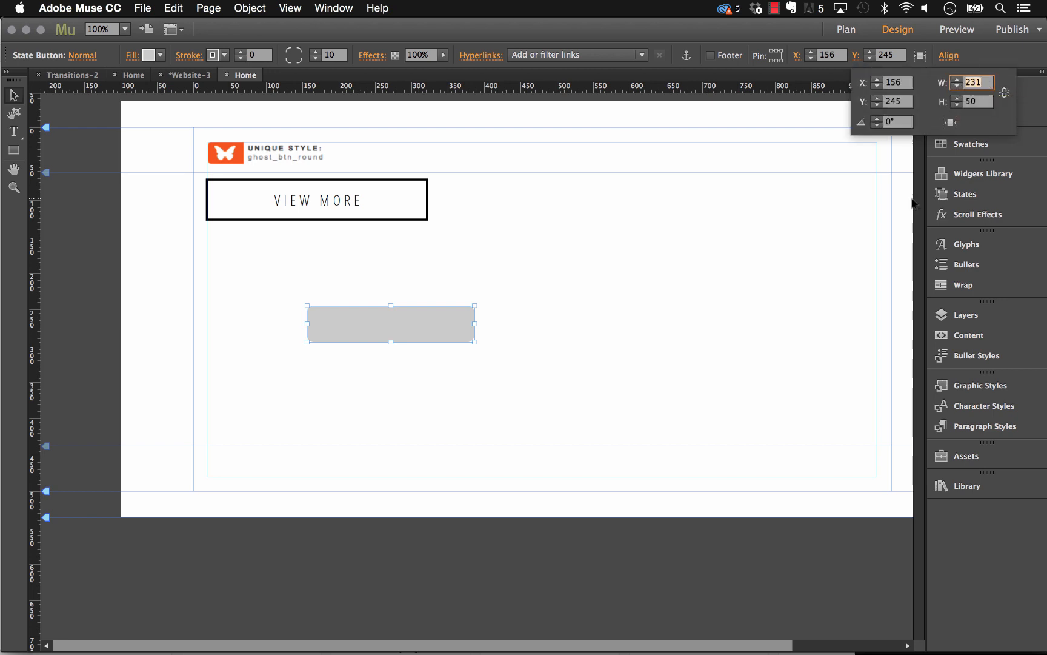
pyautogui.write('500')
pyautogui.press('Tab')
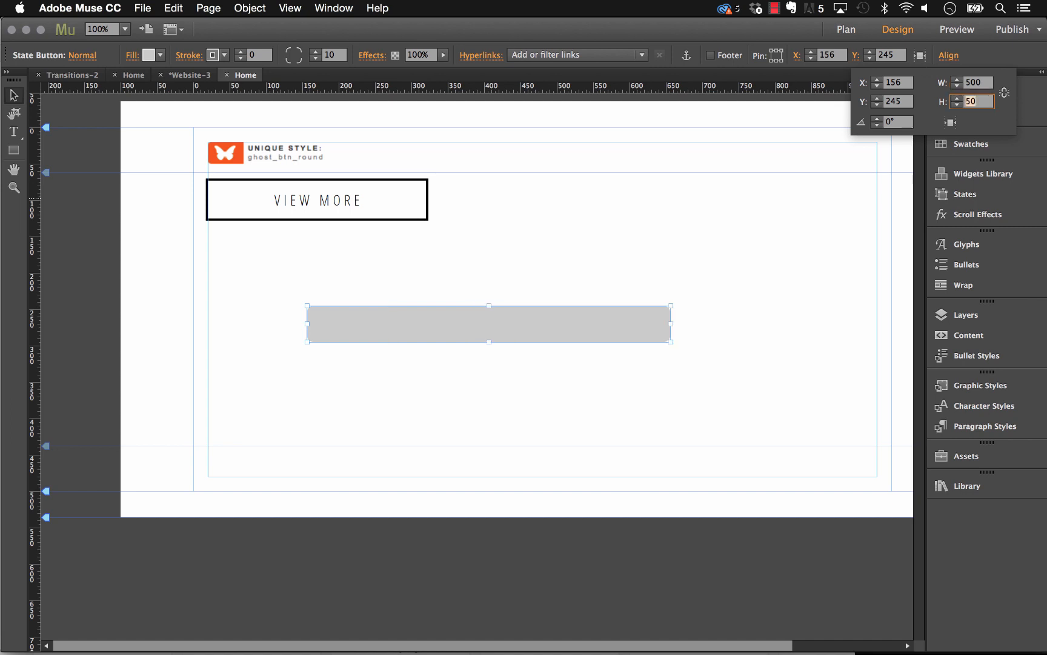
pyautogui.press('Return')
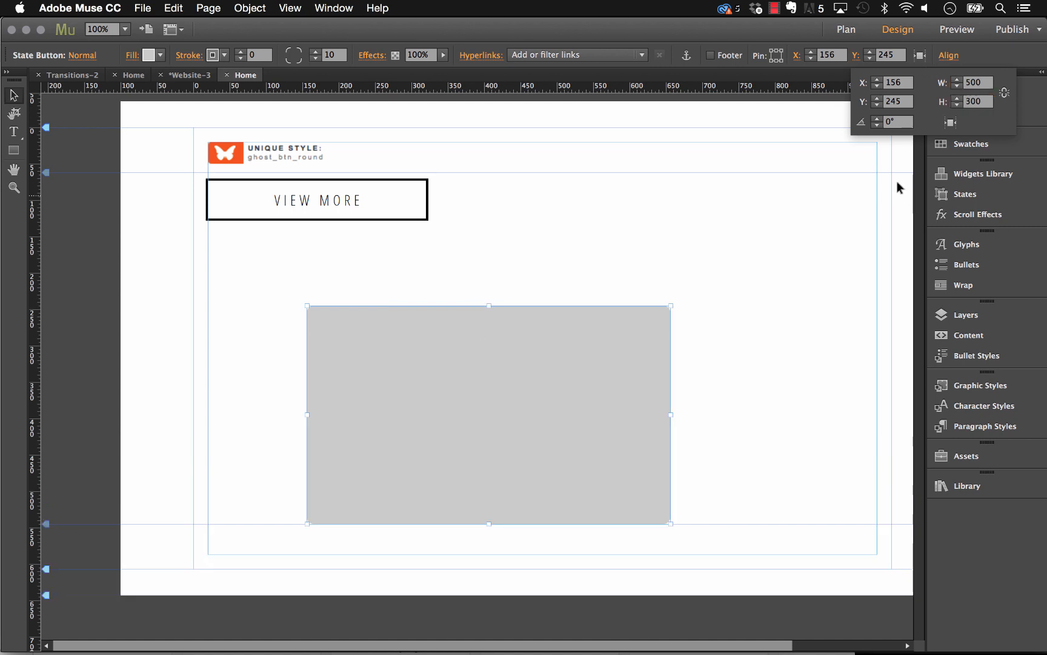
pyautogui.moveTo(498, 376); pyautogui.dragTo(506, 369)
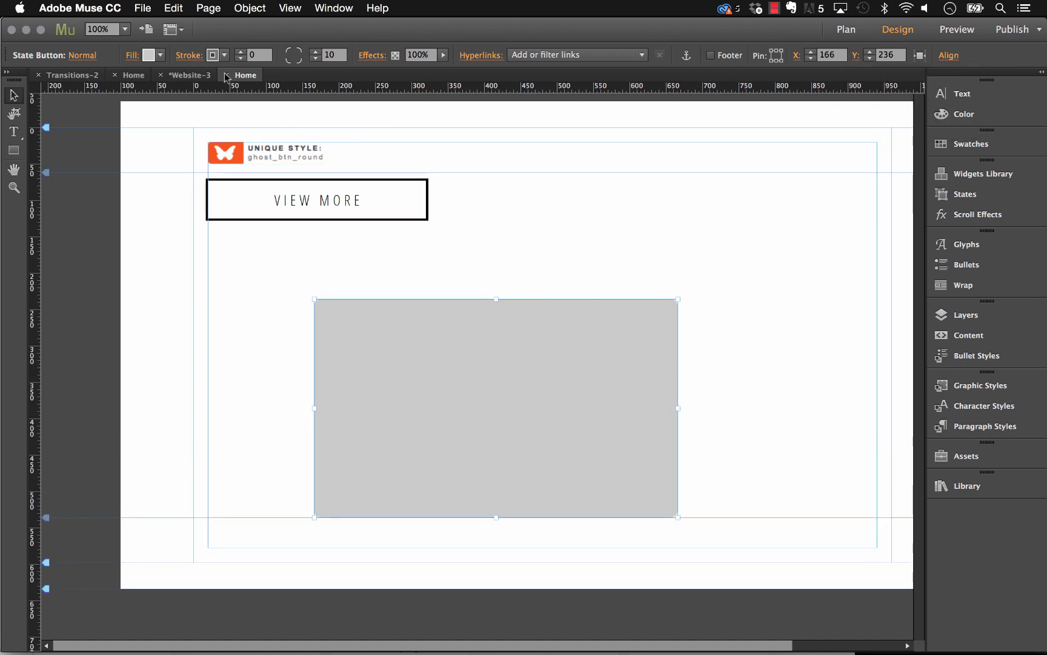
# Remove the rounding from all four corners of the State Button and move it to about X 174, Y 251.
pyautogui.click(297, 50)
pyautogui.click(288, 50)
pyautogui.click(288, 60)
pyautogui.click(297, 60)
pyautogui.moveTo(509, 376); pyautogui.dragTo(527, 393)
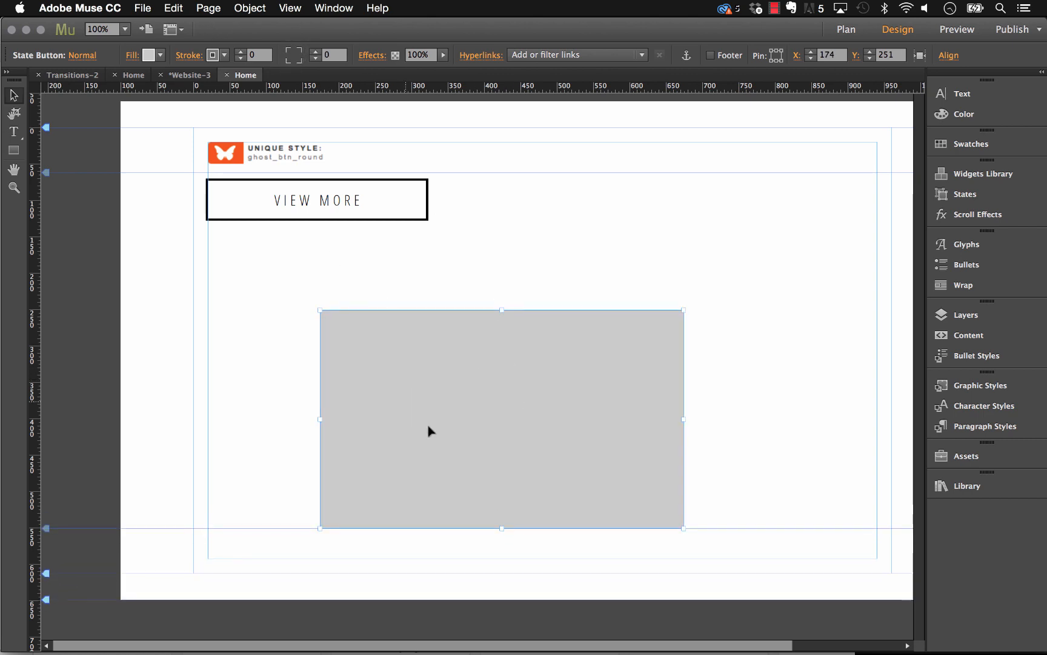
# Compare the State Button's Normal and Rollover states, return to Normal and move the button to about X 200, Y 233.
pyautogui.click(82, 55)
pyautogui.click(146, 109)
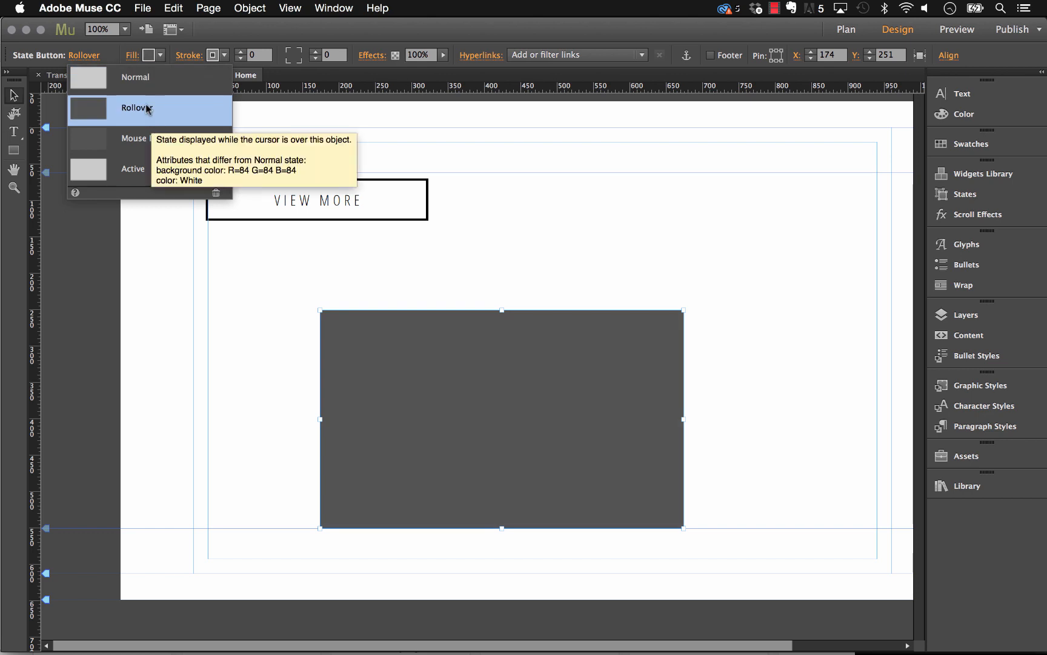
pyautogui.click(145, 82)
pyautogui.click(146, 109)
pyautogui.click(145, 78)
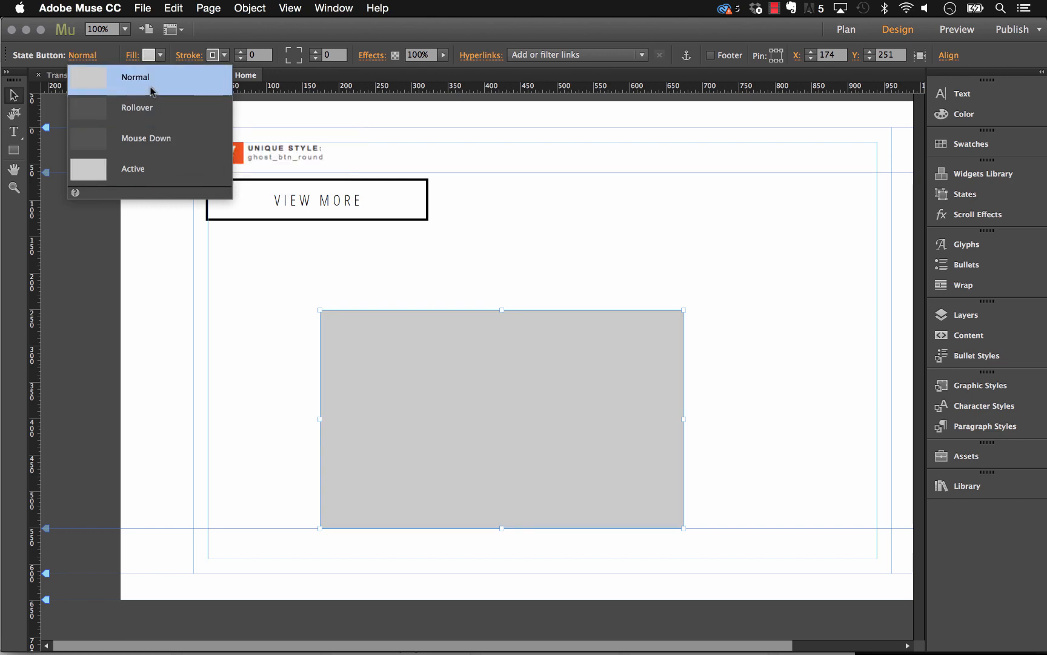
pyautogui.moveTo(532, 341); pyautogui.dragTo(552, 329)
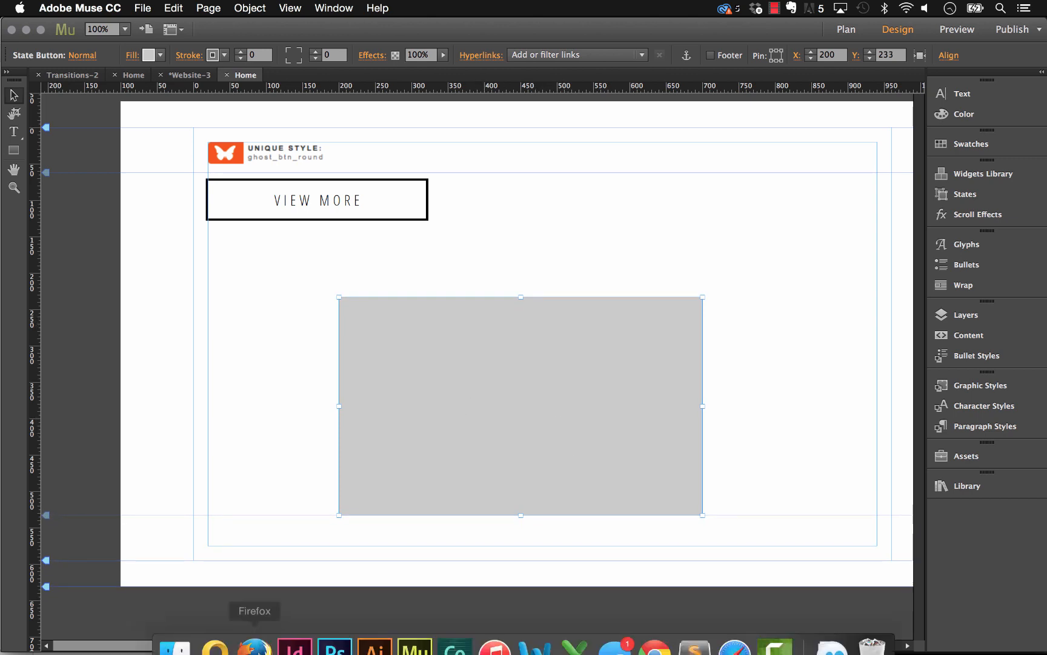
# Switch to Finder, preview sample.png in the Transitions folder, and return to Adobe Muse.
pyautogui.click(175, 631)
pyautogui.press('space')
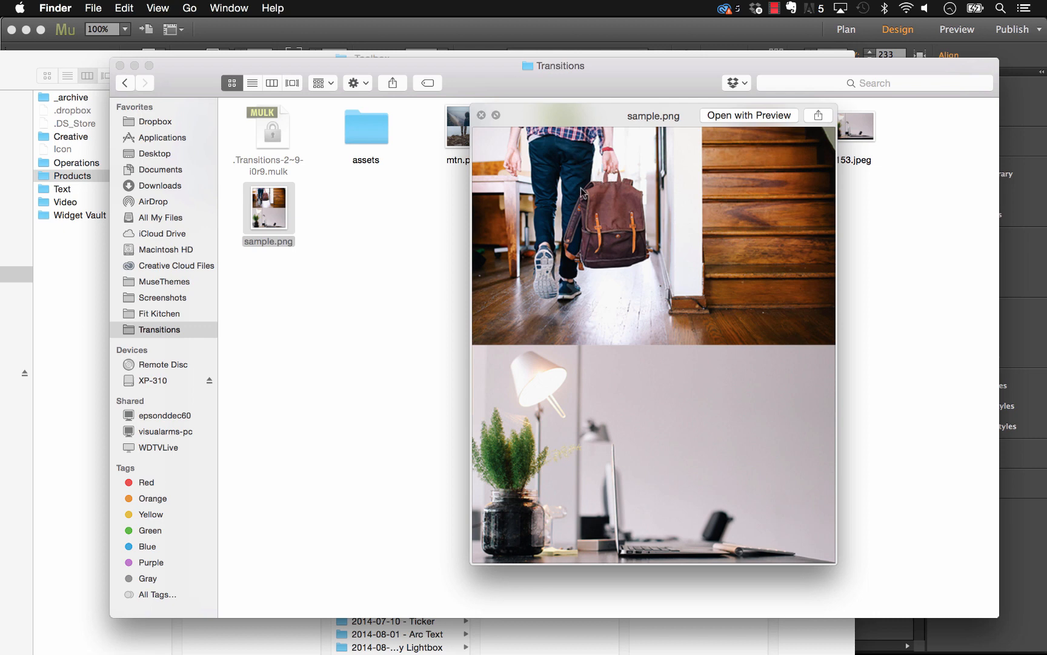
pyautogui.click(552, 41)
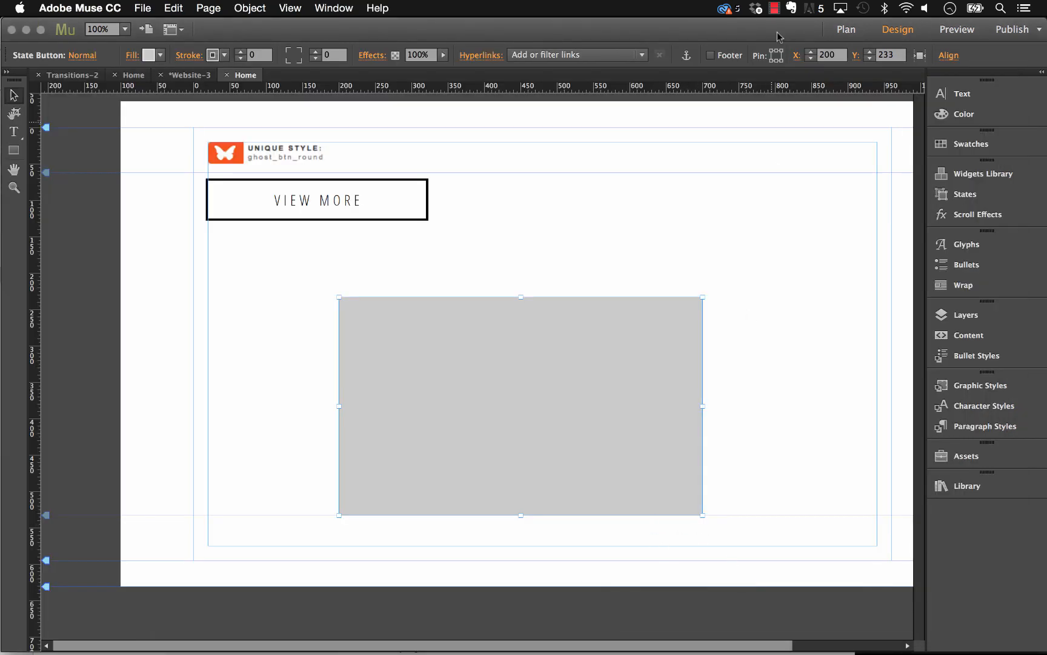
# Switch to Photoshop, check the pixel dimensions of the combined two-photo image without changing them, and return to Adobe Muse.
pyautogui.click(863, 59)
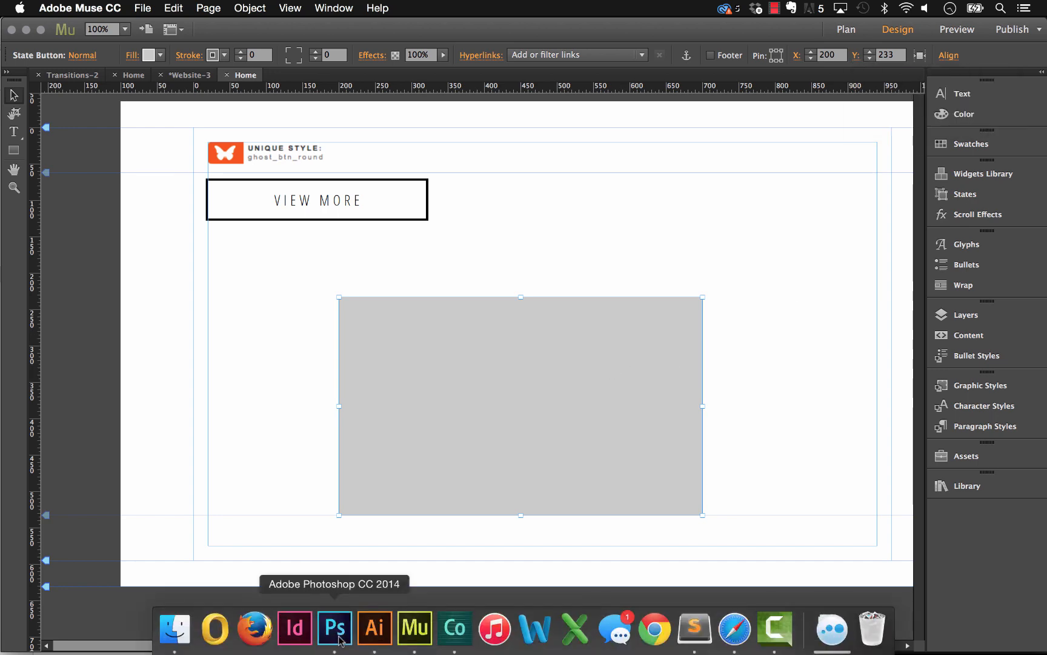
pyautogui.click(338, 636)
pyautogui.click(183, 8)
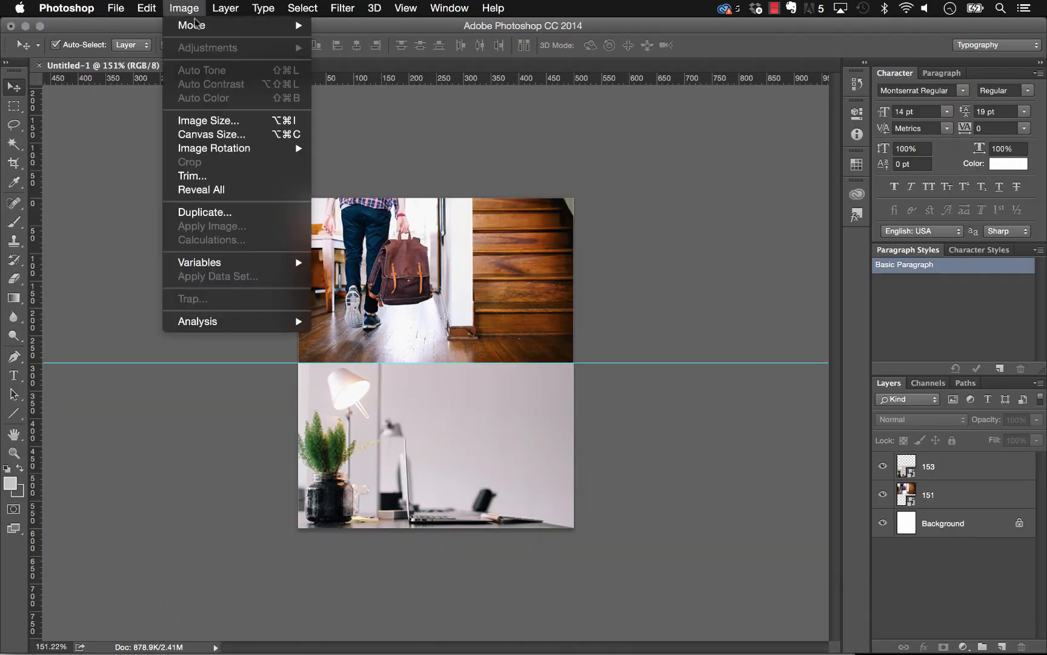
pyautogui.click(236, 116)
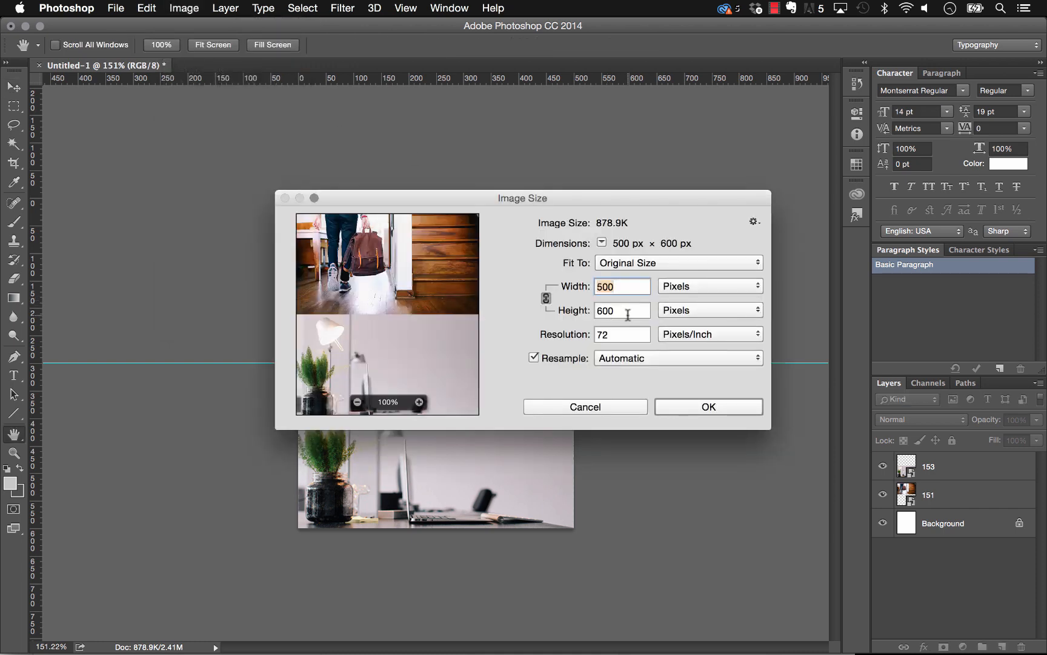
pyautogui.click(588, 407)
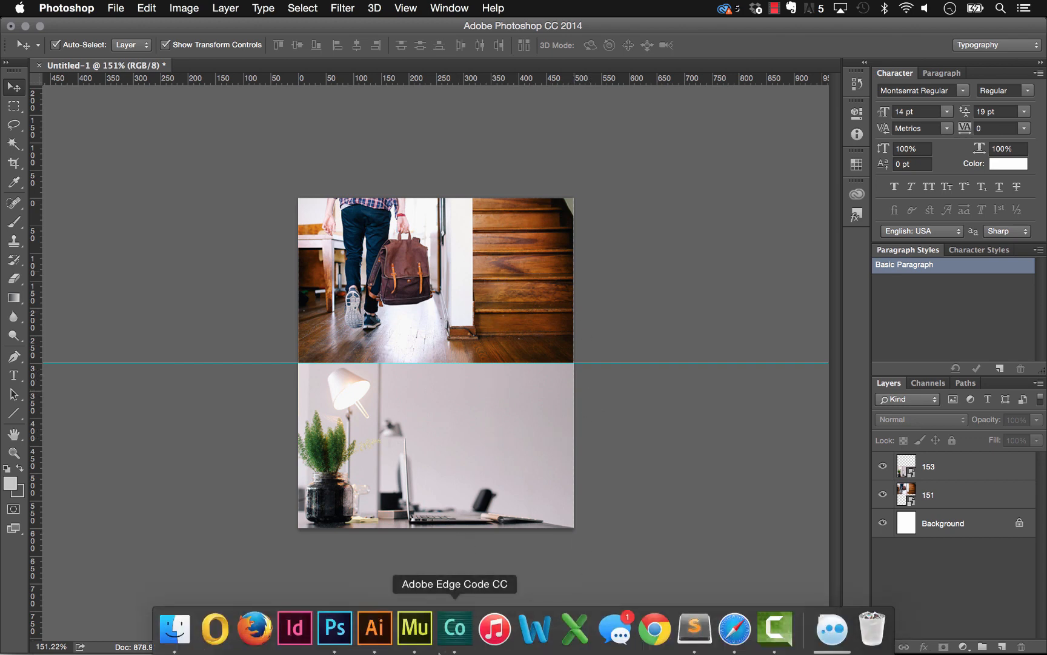
pyautogui.click(417, 627)
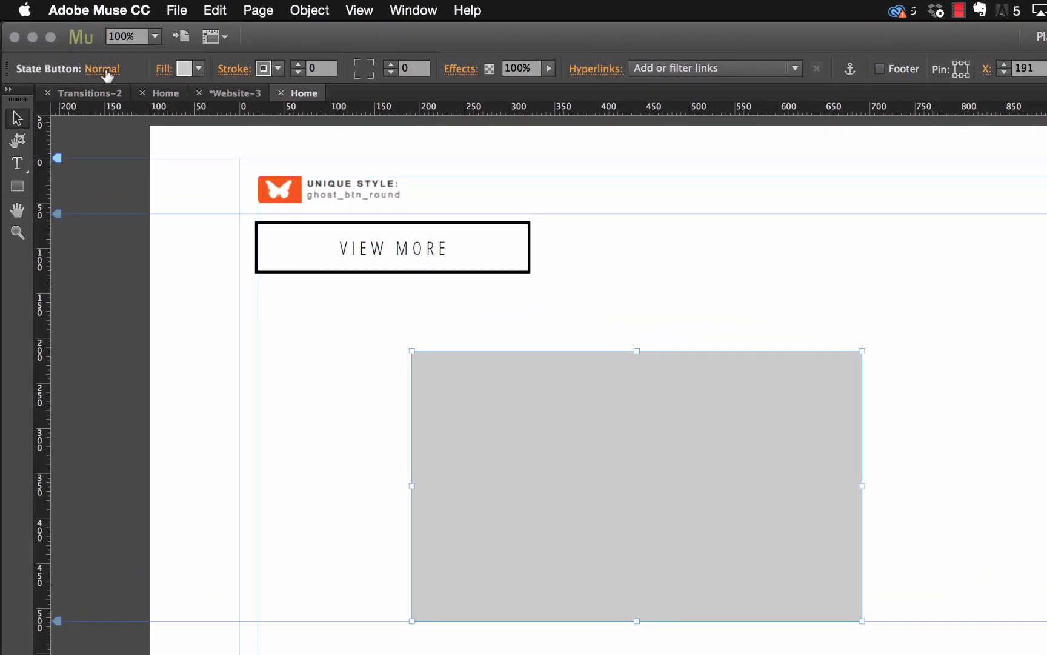
# Fill the State Button's Normal state with sample.png at original size, aligned to top center.
pyautogui.click(165, 69)
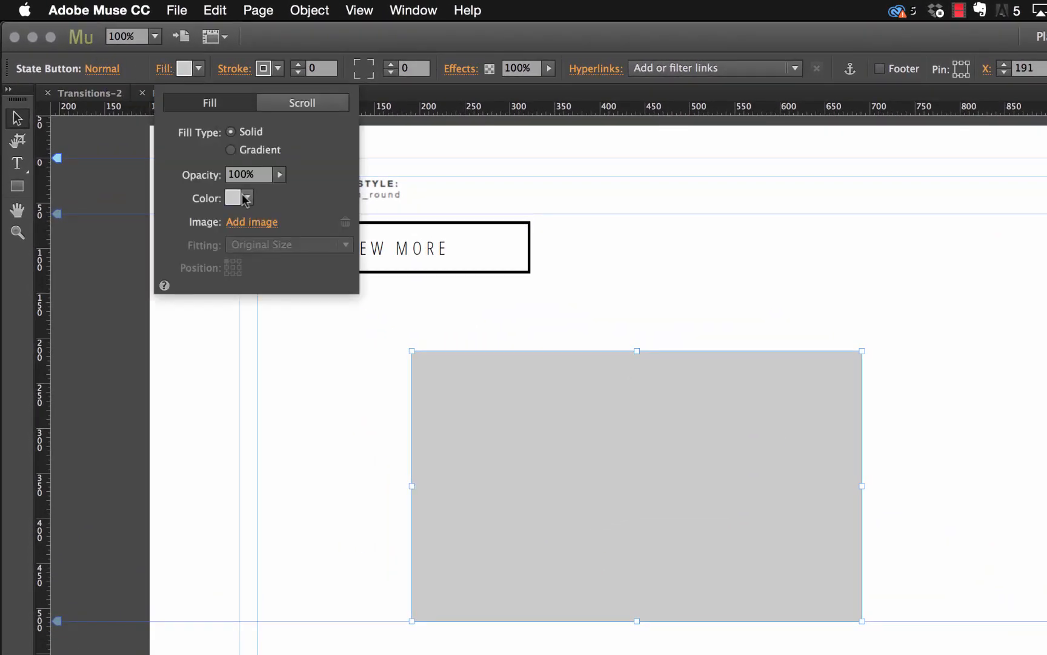
pyautogui.click(245, 223)
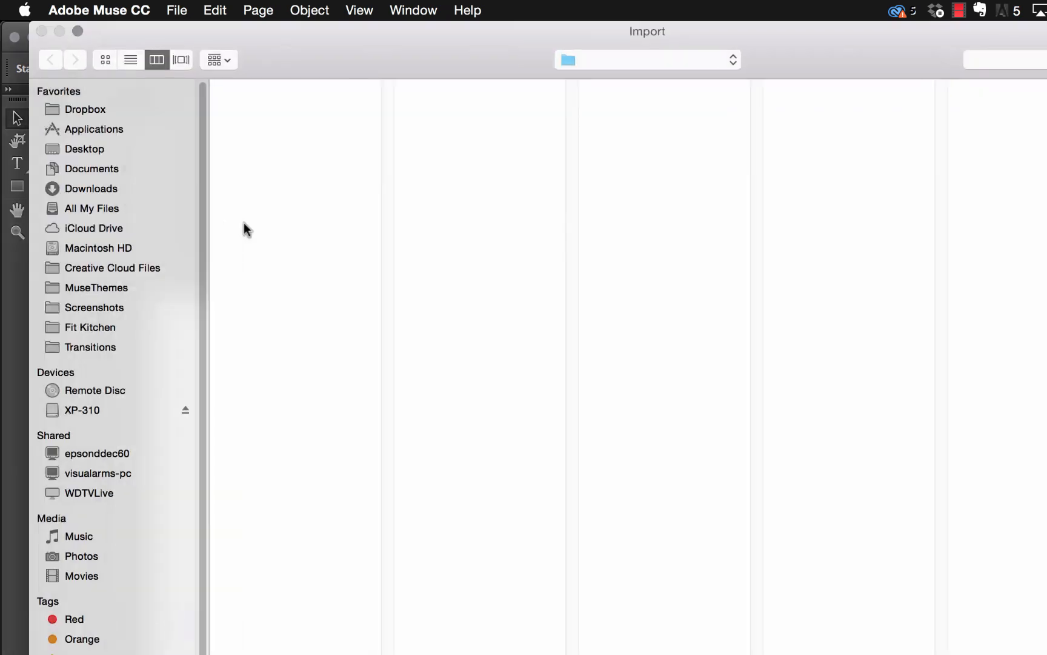
pyautogui.click(268, 180)
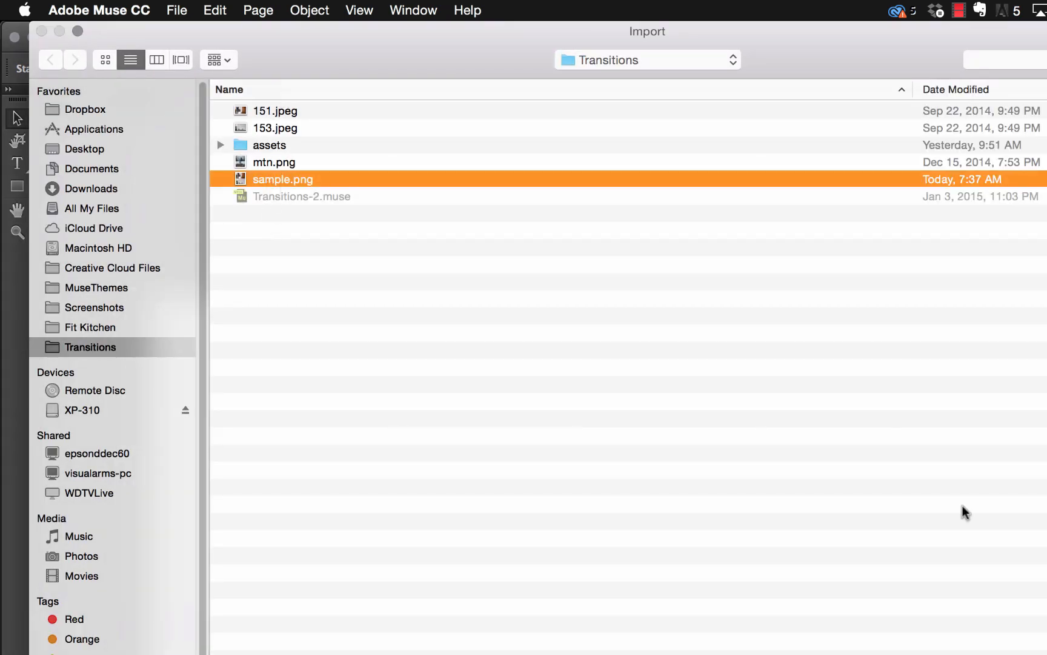
pyautogui.press('Return')
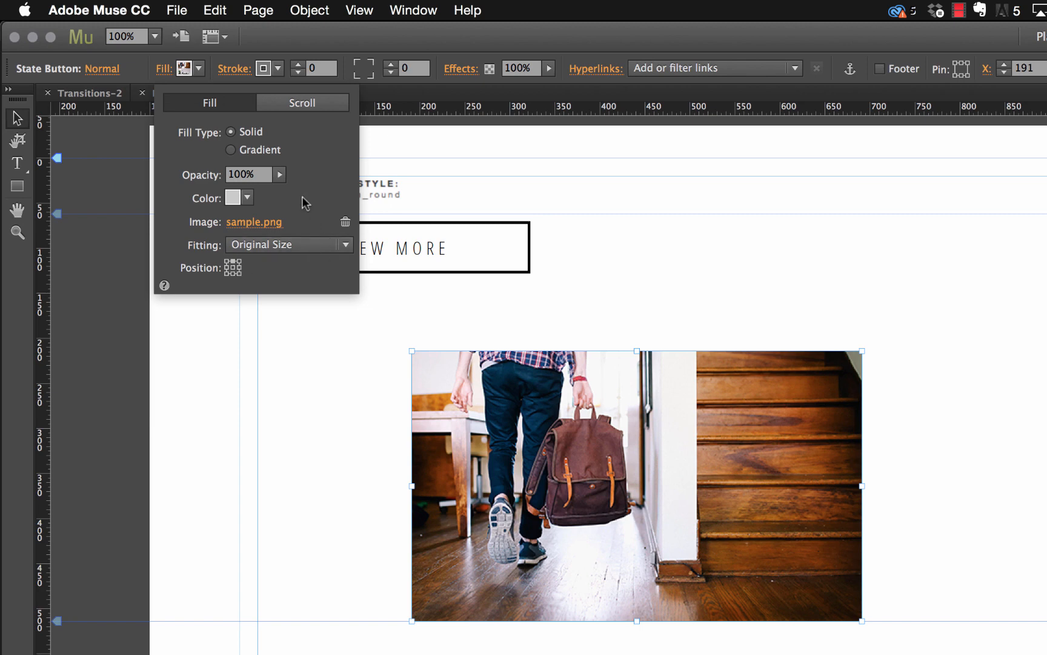
pyautogui.click(103, 70)
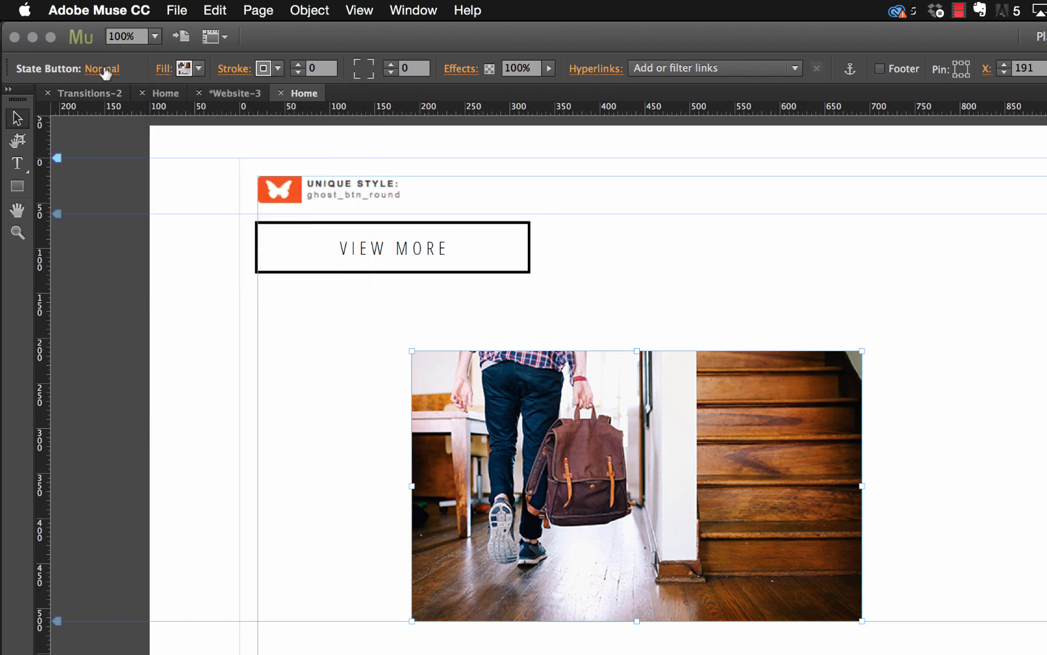
# Align the sample.png fill to bottom center in the State Button's Rollover state.
pyautogui.click(103, 70)
pyautogui.click(169, 138)
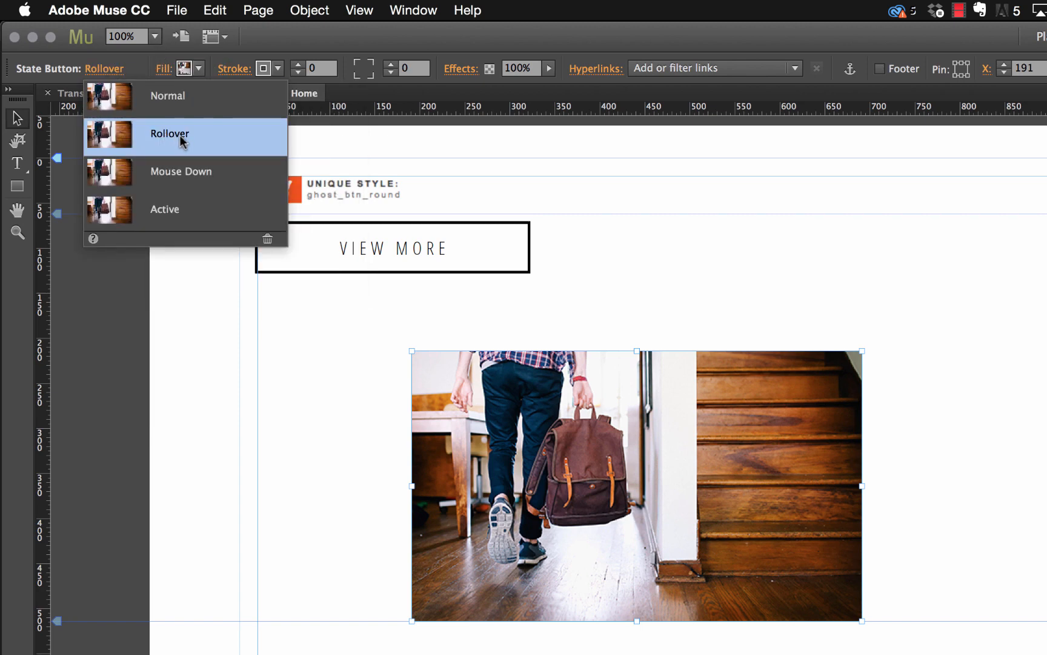
pyautogui.click(165, 70)
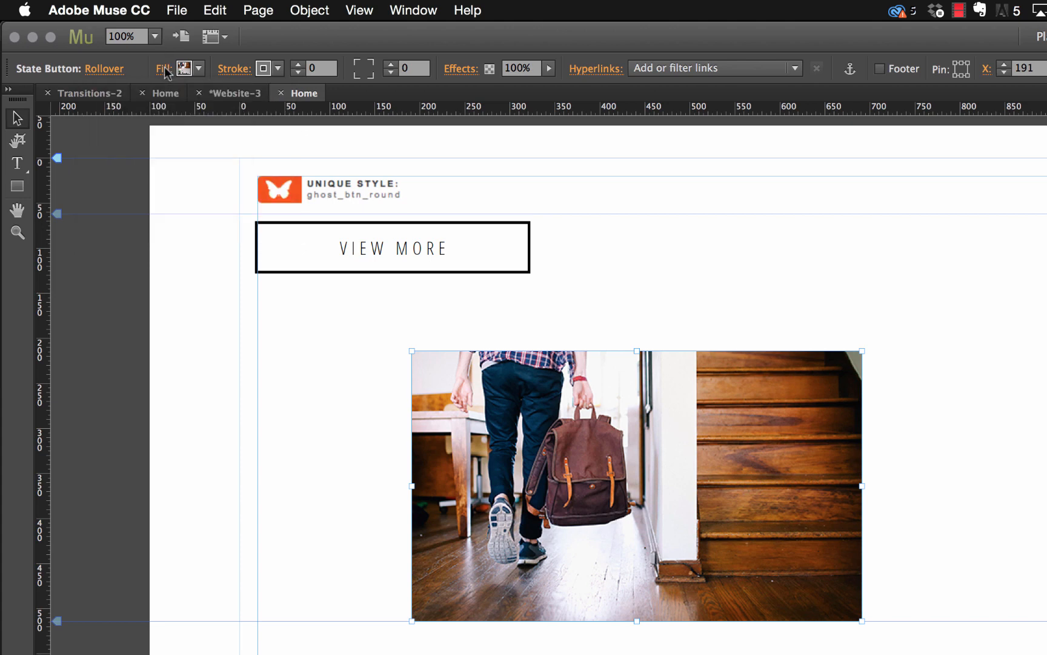
pyautogui.click(164, 69)
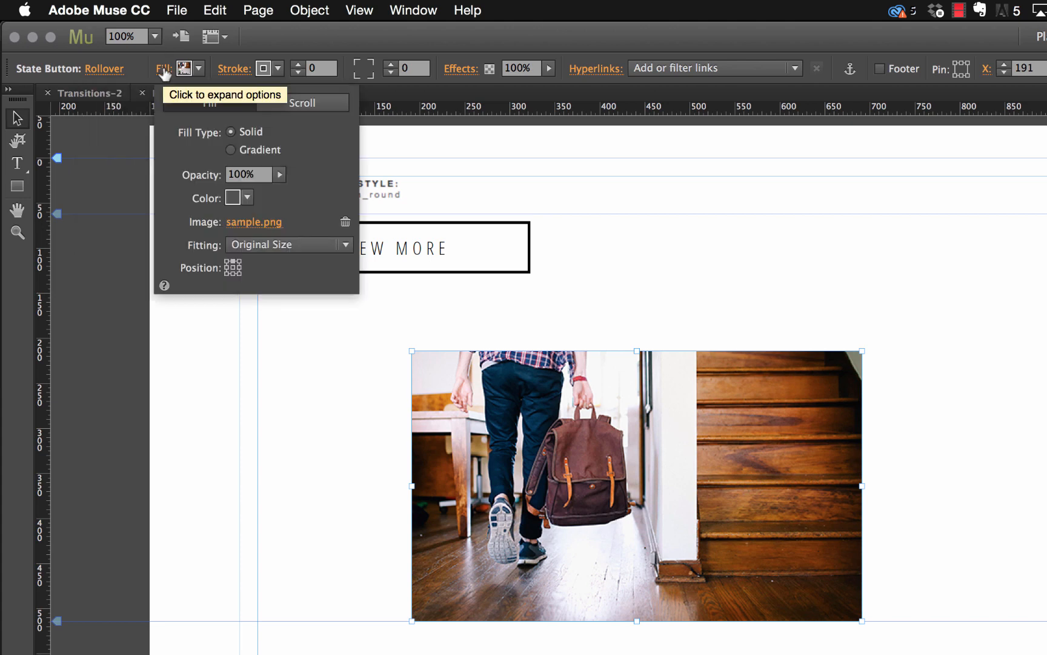
pyautogui.click(232, 273)
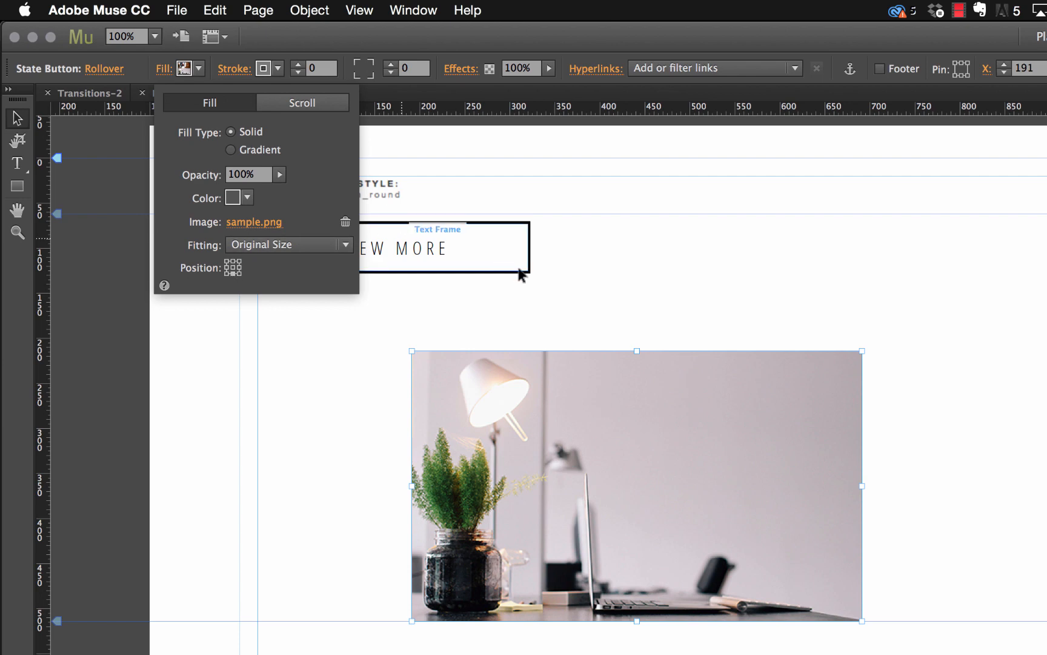
pyautogui.click(597, 267)
# Delete the View More button and move the State Transitions widget down slightly to the header guide.
pyautogui.click(408, 256)
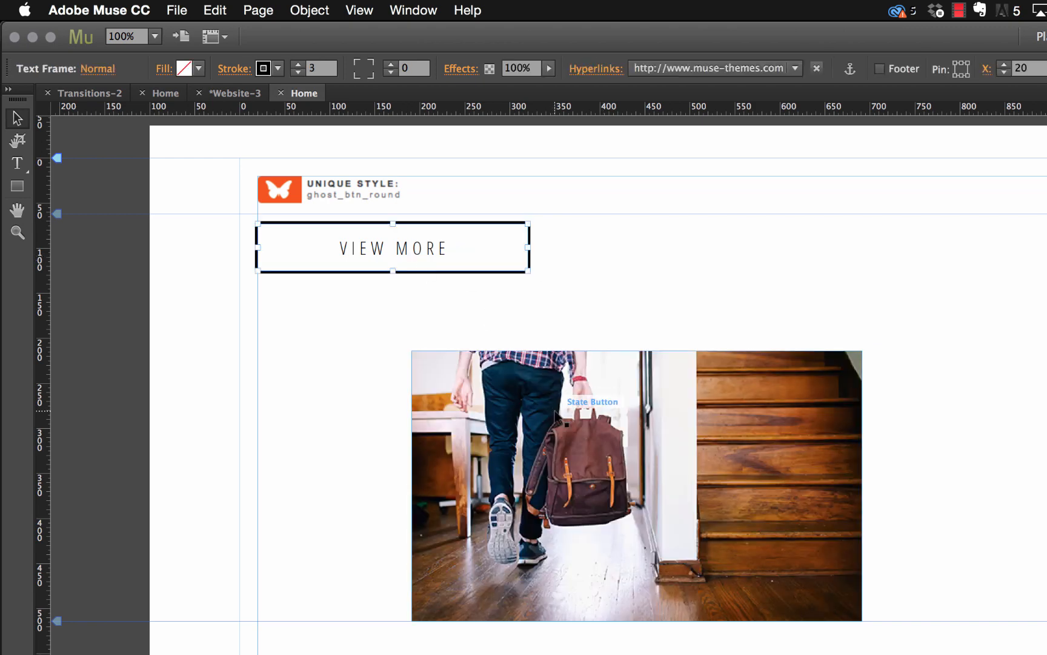
pyautogui.click(554, 410)
pyautogui.click(459, 246)
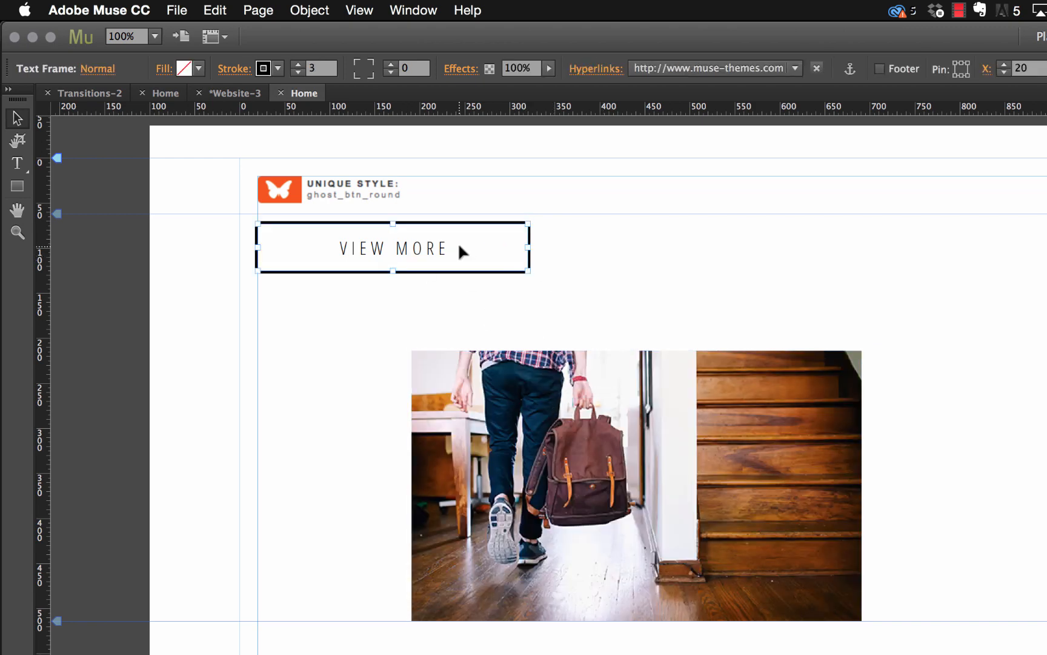
pyautogui.press('Delete')
pyautogui.moveTo(362, 189); pyautogui.dragTo(362, 227)
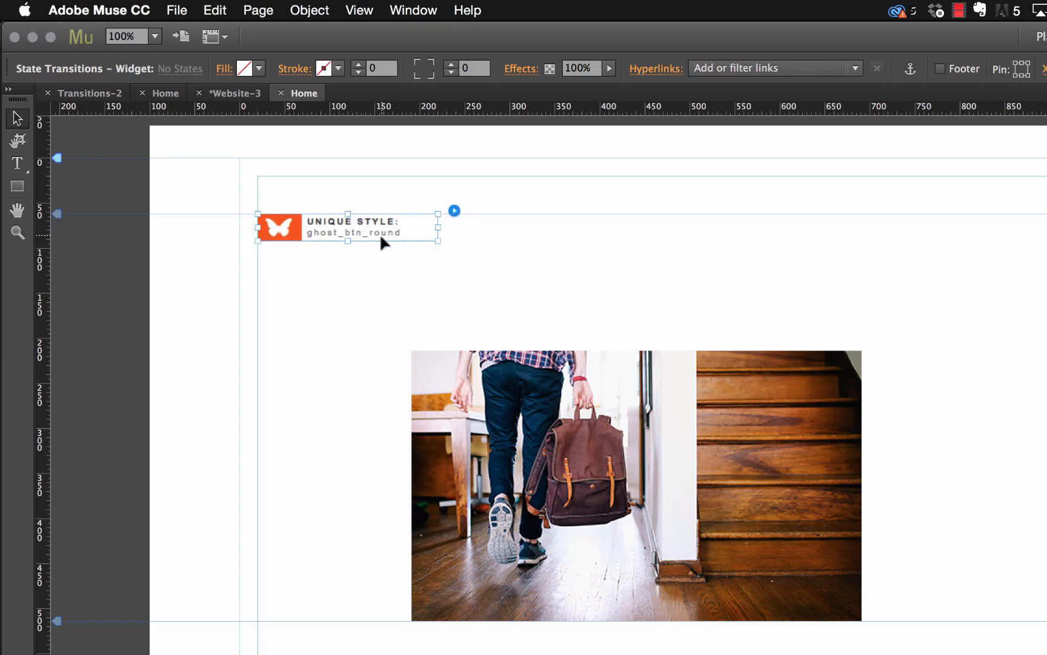
# Create a graphic style named transition1 from the image-filled State Button.
pyautogui.click(689, 447)
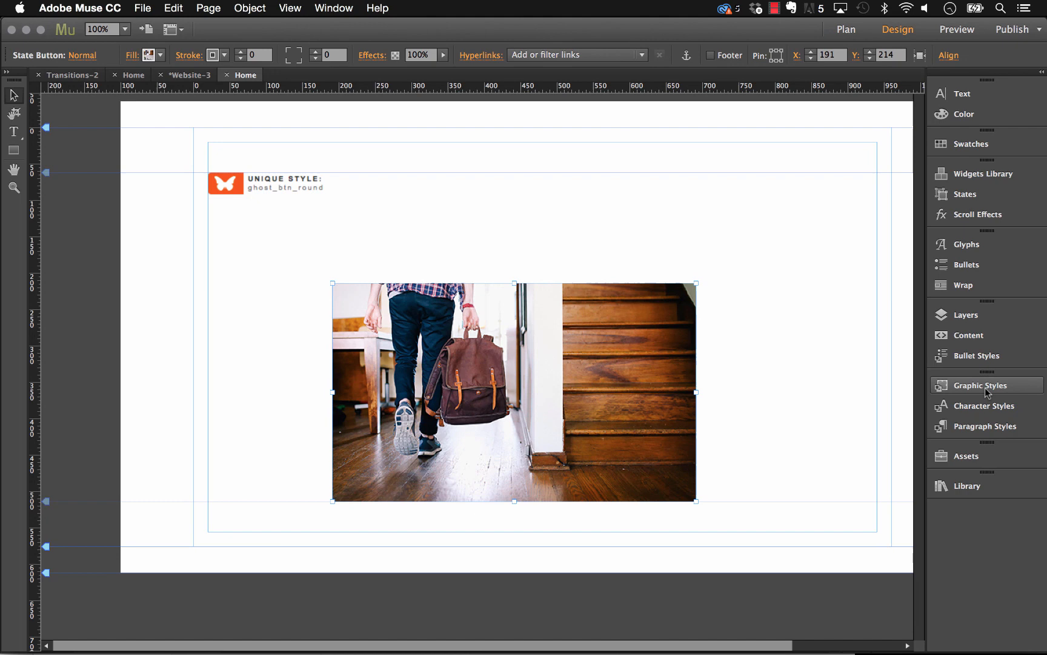
pyautogui.click(1038, 415)
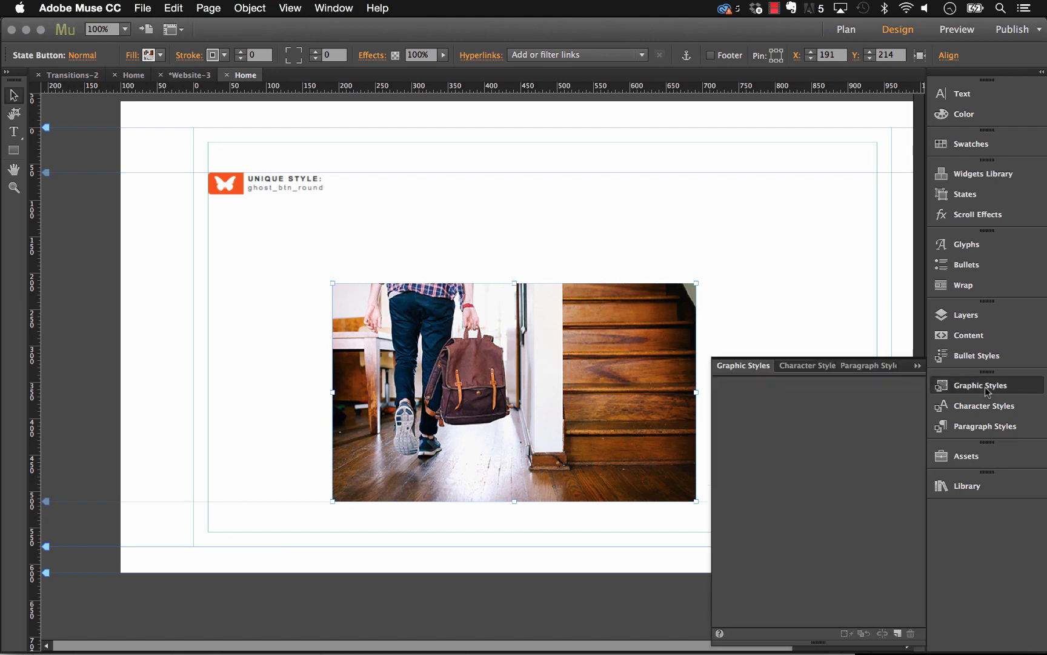
pyautogui.click(898, 634)
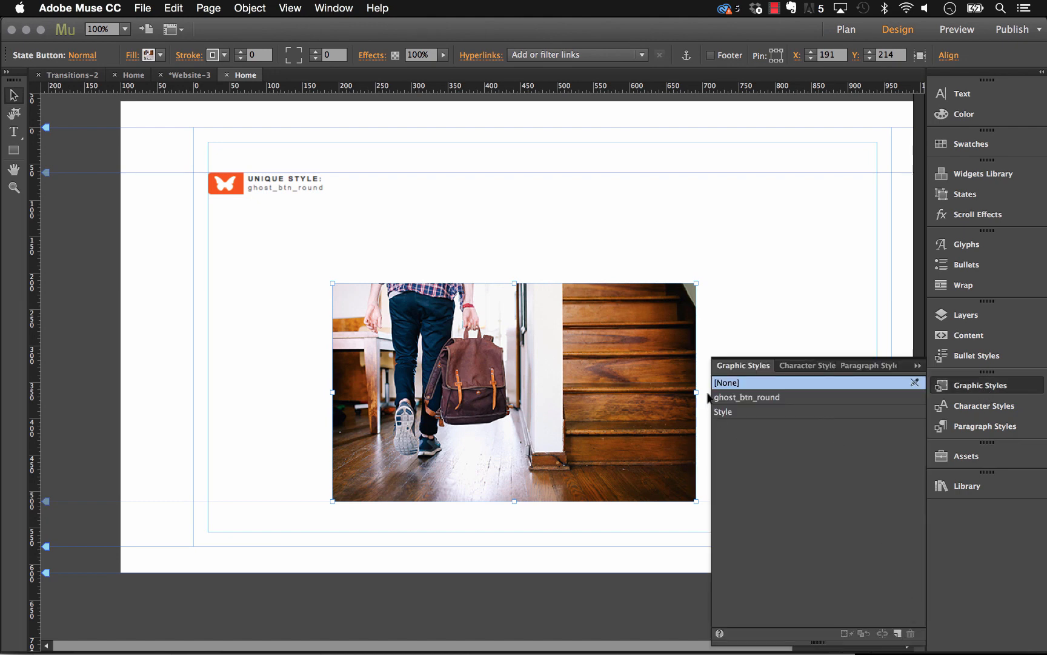
pyautogui.doubleClick(723, 413)
pyautogui.write('transition1')
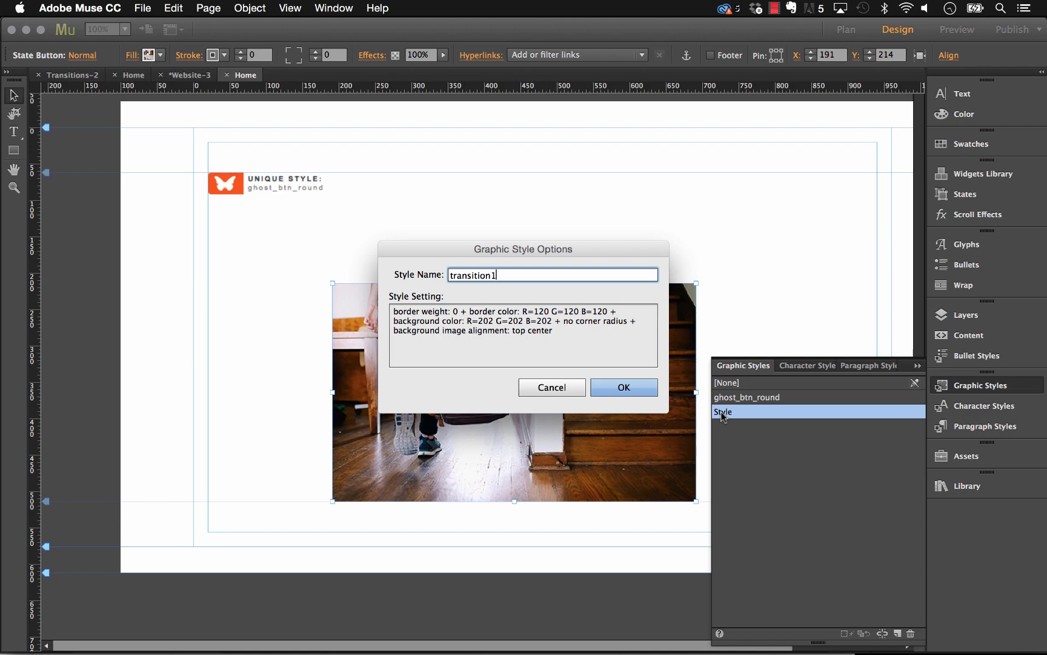
pyautogui.press('Return')
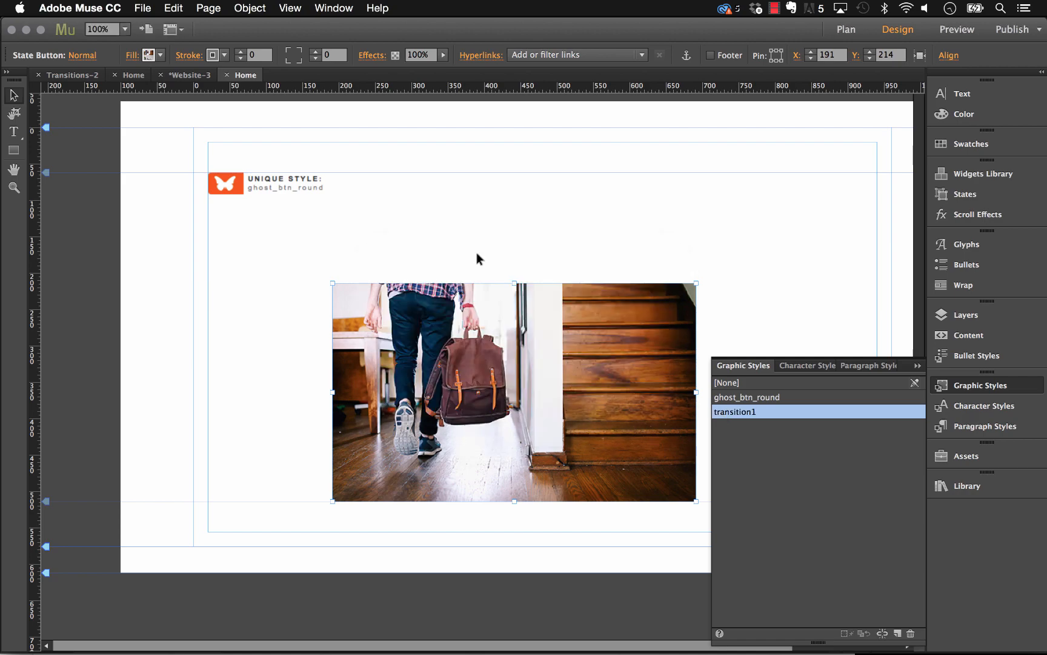
# Set the State Transitions widget's Graphic and Character Style Name to transition1.
pyautogui.click(316, 180)
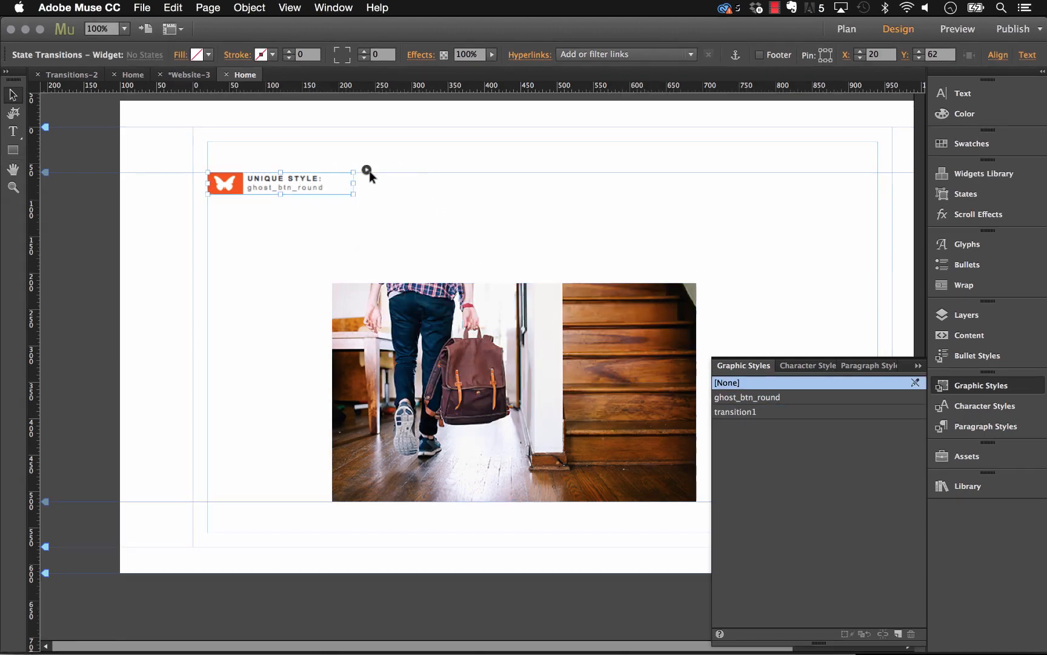
pyautogui.click(366, 172)
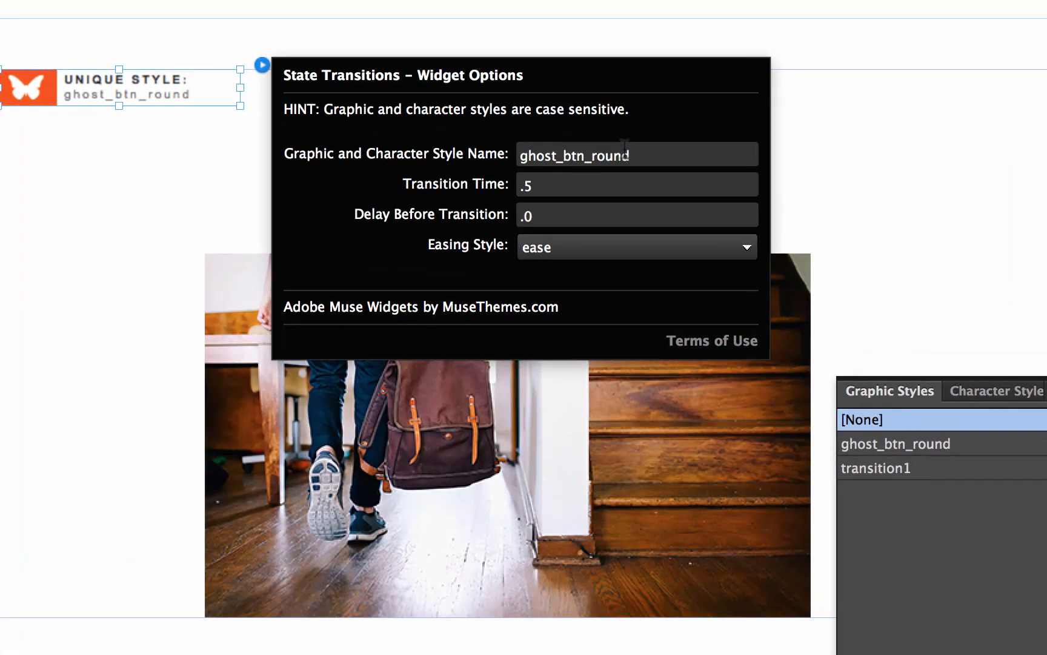
pyautogui.doubleClick(625, 154)
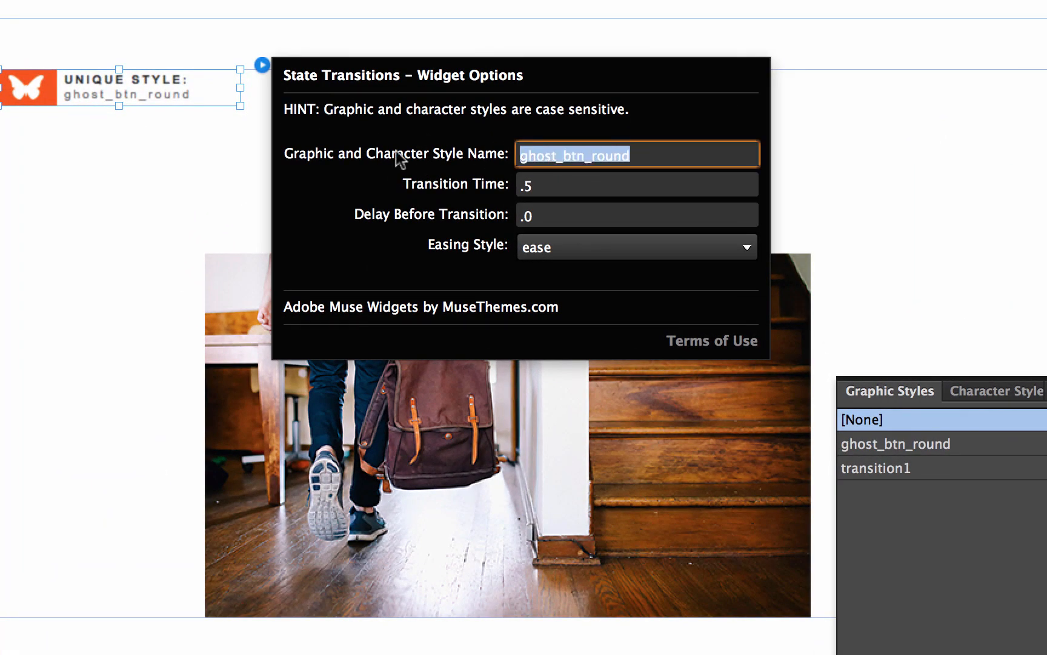
pyautogui.write('transition1')
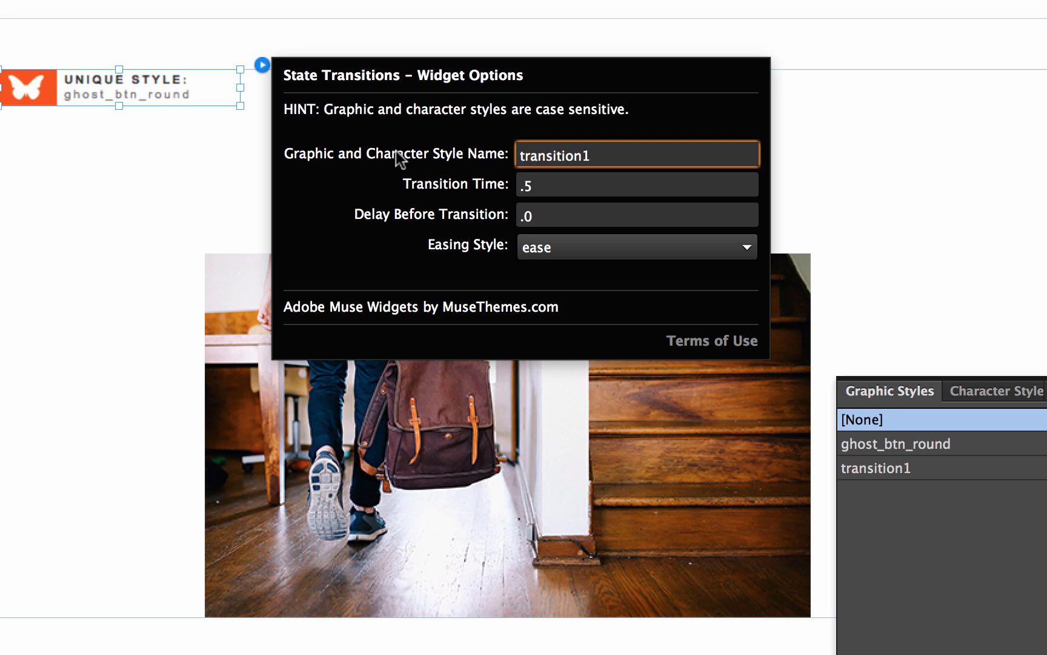
pyautogui.press('Tab')
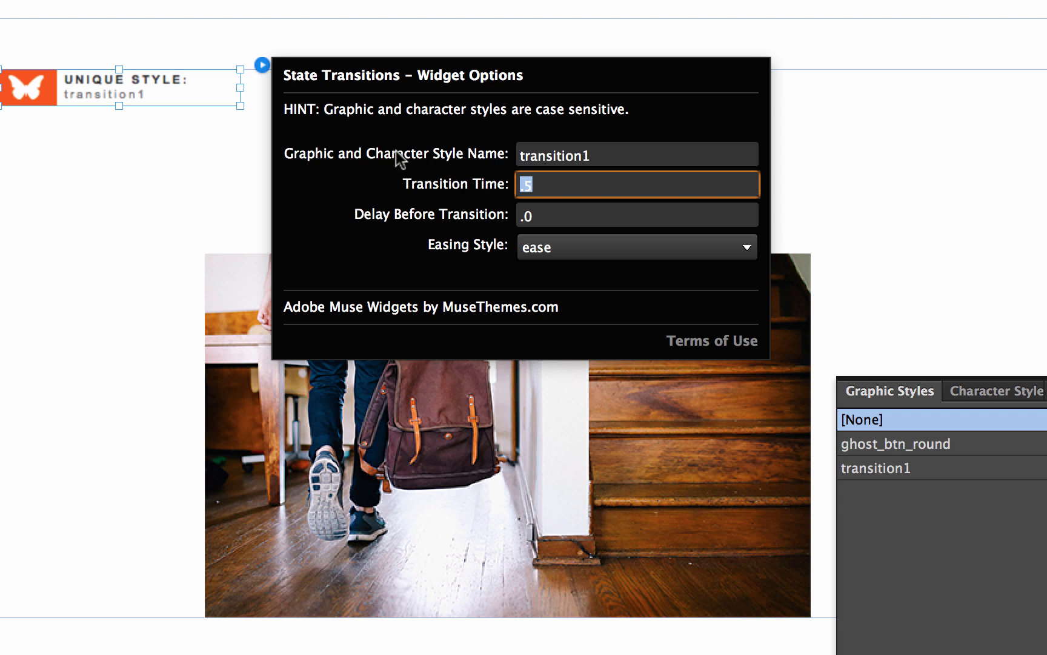
# Keep the widget's transition time at .5, set Delay Before Transition to .2, and choose the ease easing style.
pyautogui.press('Right')
pyautogui.press('Tab')
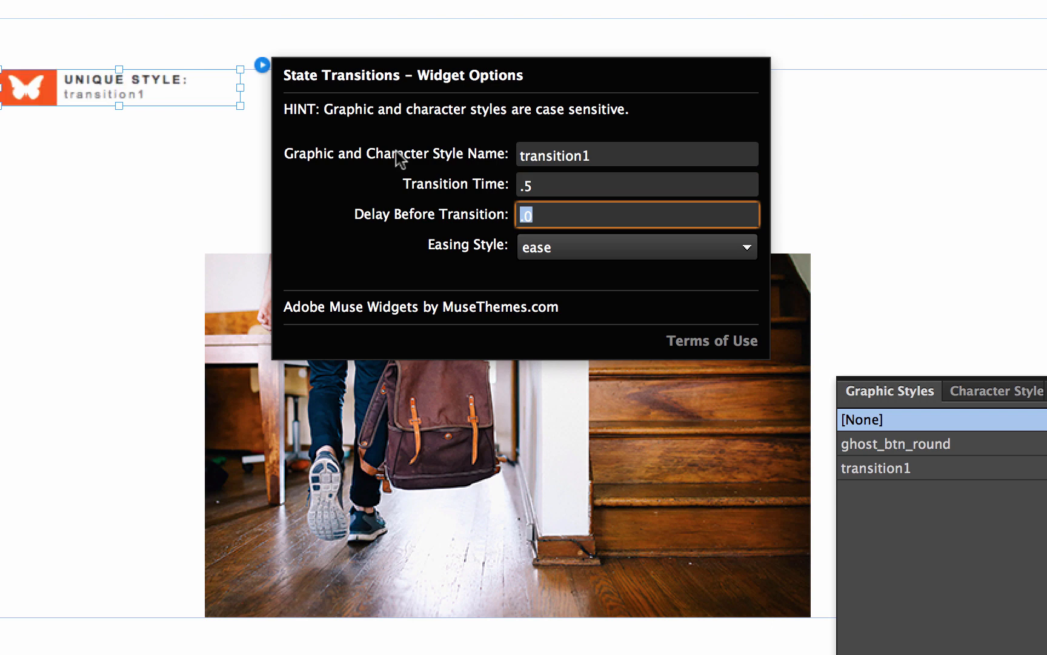
pyautogui.write('.2')
pyautogui.press('Tab')
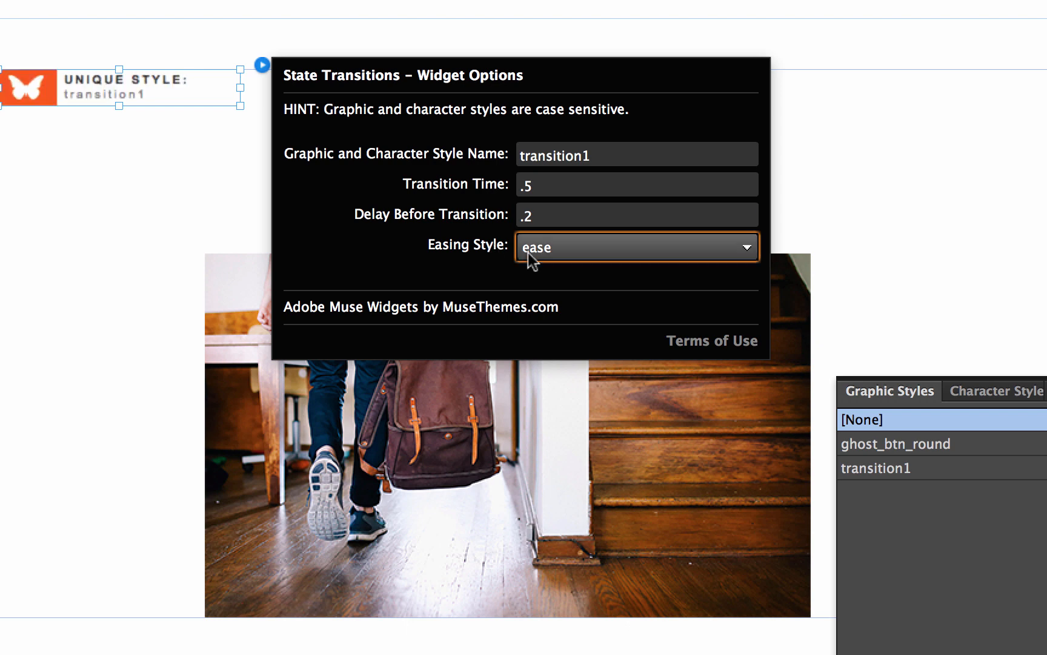
pyautogui.click(543, 253)
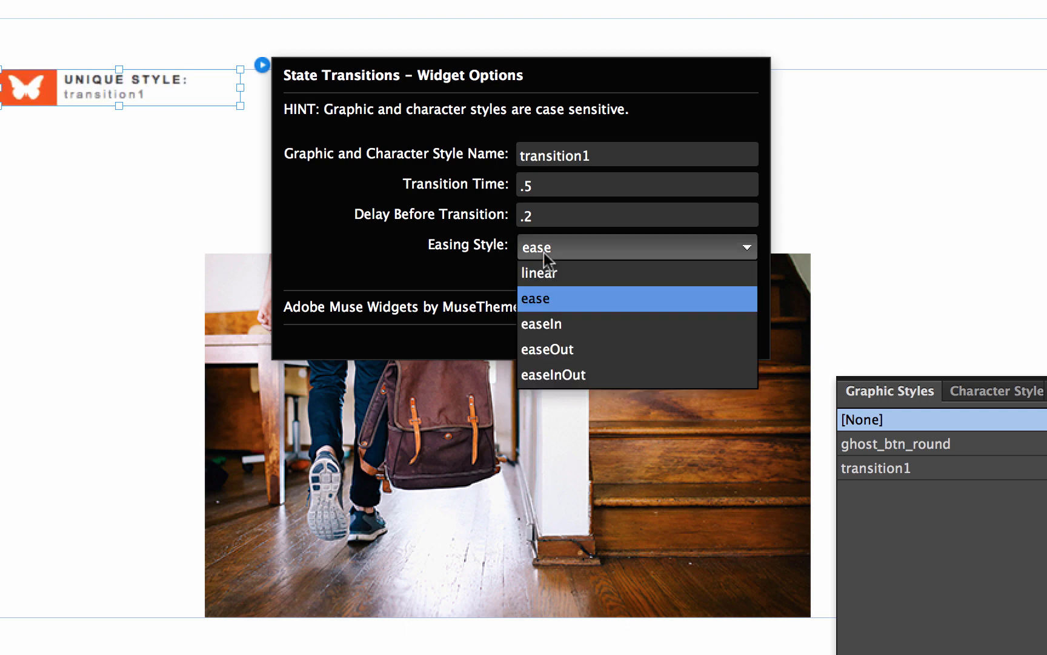
pyautogui.click(551, 300)
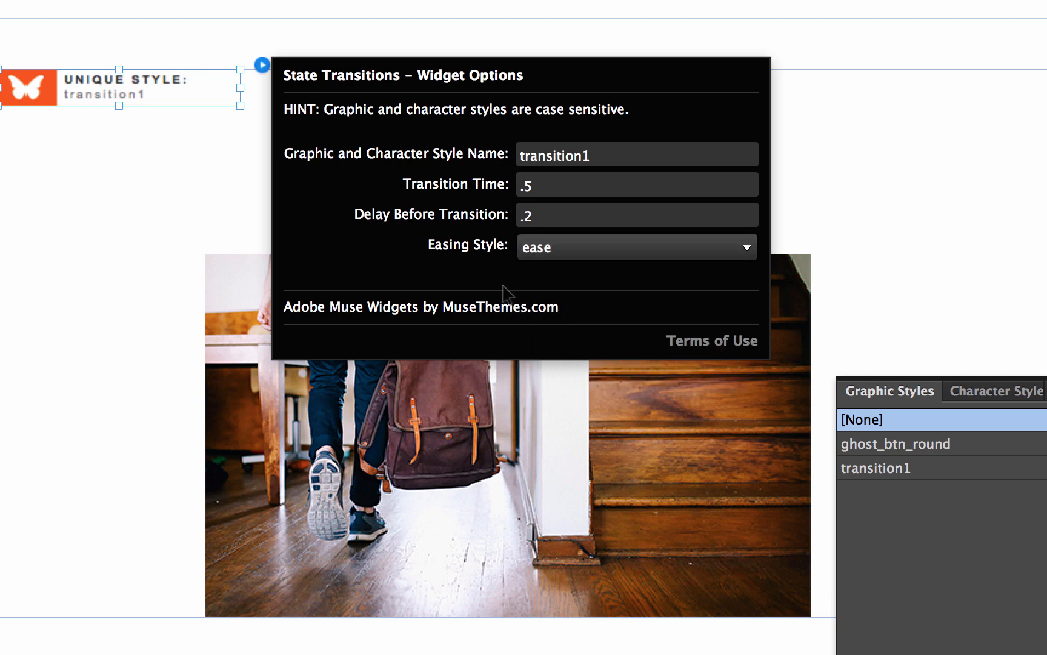
pyautogui.click(146, 170)
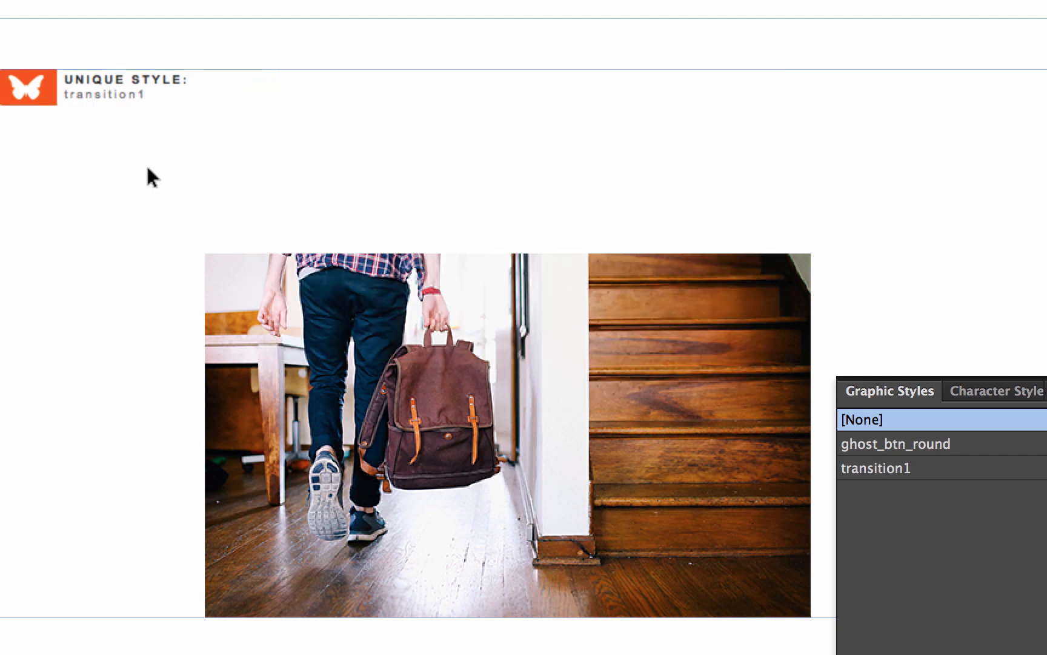
# Preview the page in the browser, test the image button's rollover transition, and switch back to Adobe Muse.
pyautogui.click(403, 321)
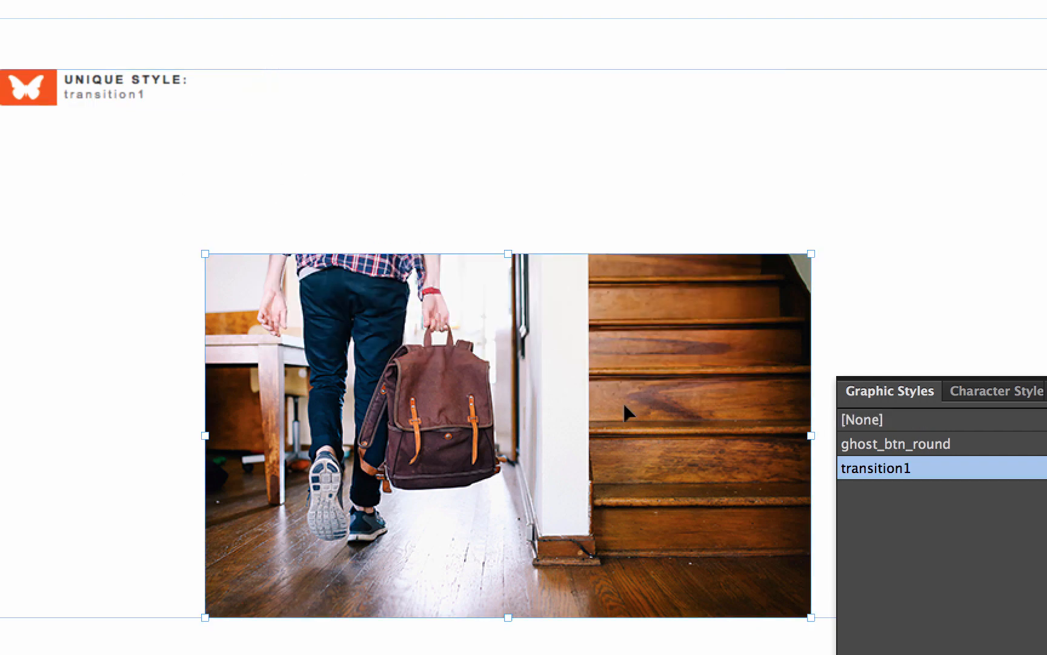
pyautogui.click(250, 144)
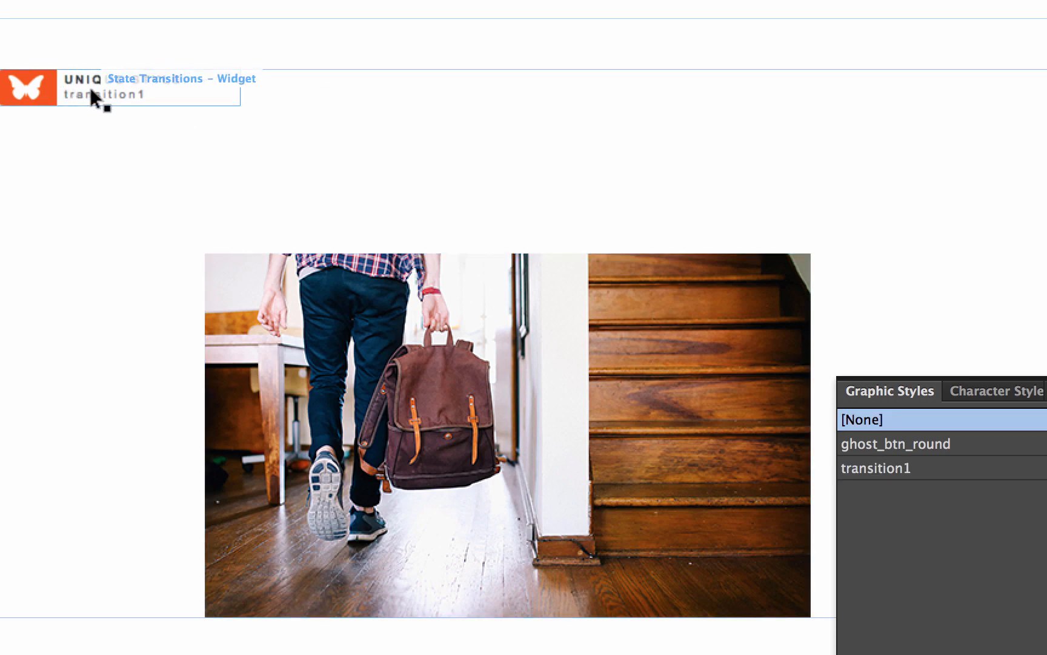
pyautogui.click(137, 5)
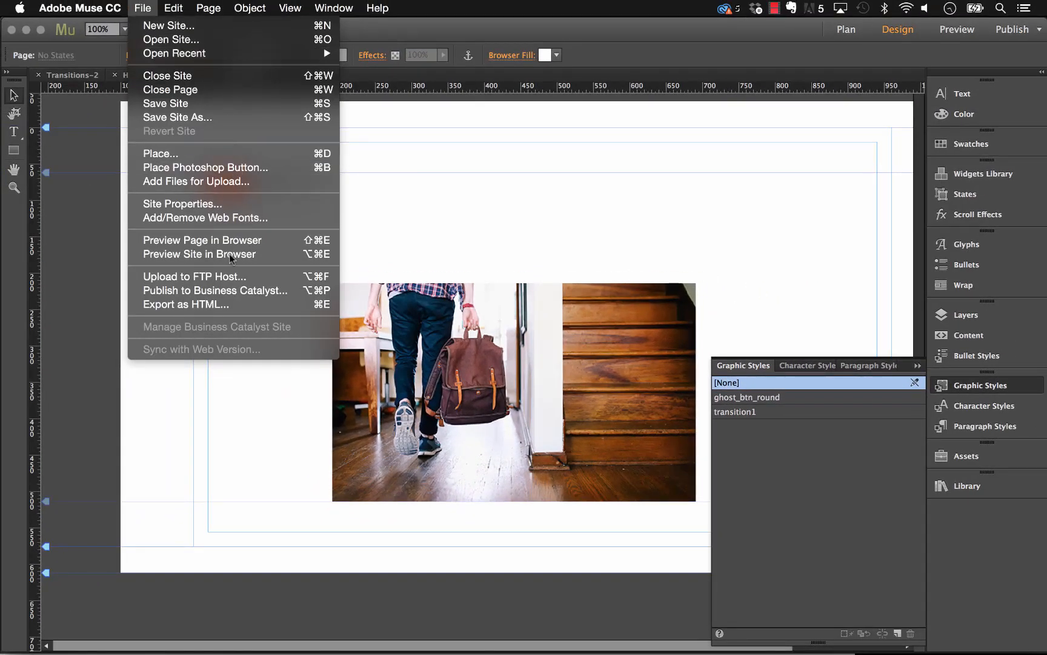
pyautogui.click(223, 239)
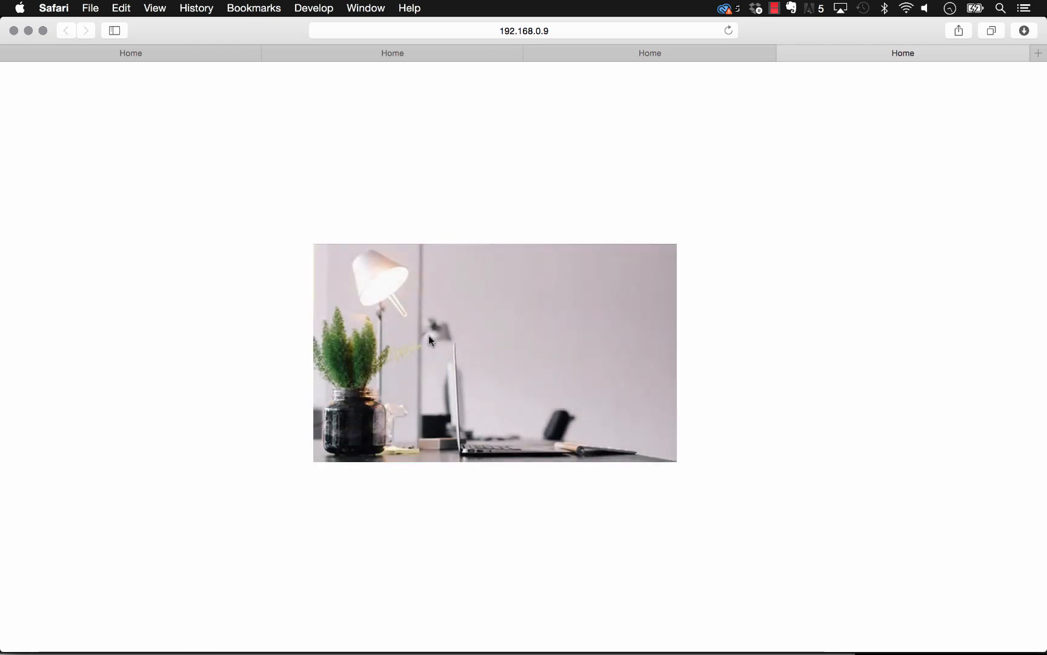
pyautogui.moveTo(404, 651)
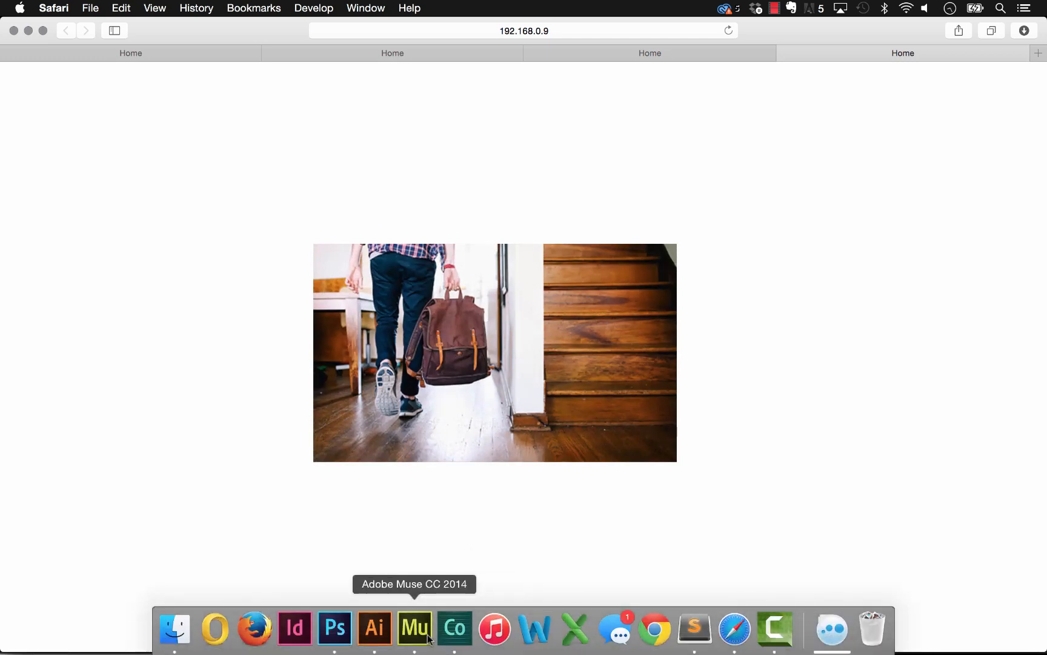
pyautogui.click(415, 628)
# Move the image-filled State Button up the page to about Y 133 and deselect it.
pyautogui.click(572, 336)
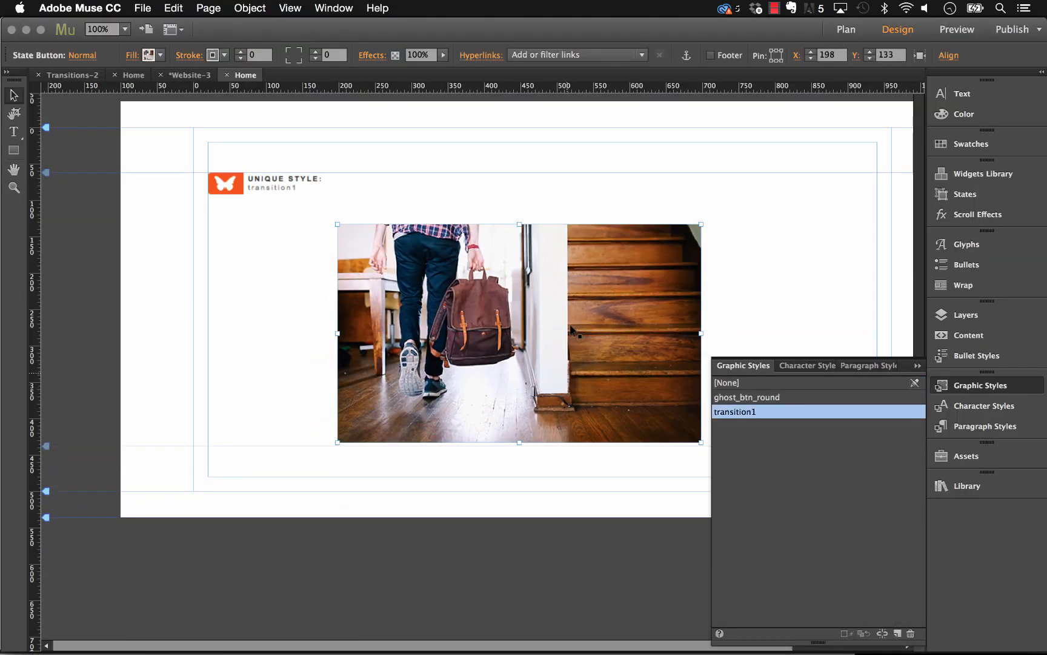
pyautogui.moveTo(571, 328); pyautogui.dragTo(568, 327)
pyautogui.click(95, 483)
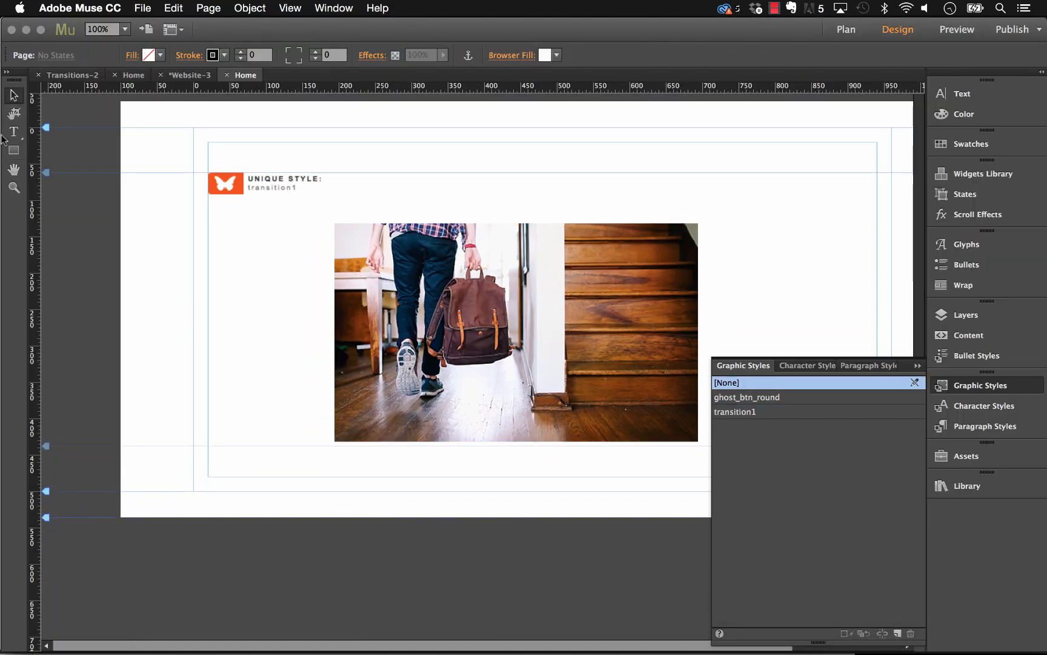
# Add a text frame above the image button containing PORTFOLIO and select all of its text.
pyautogui.click(13, 132)
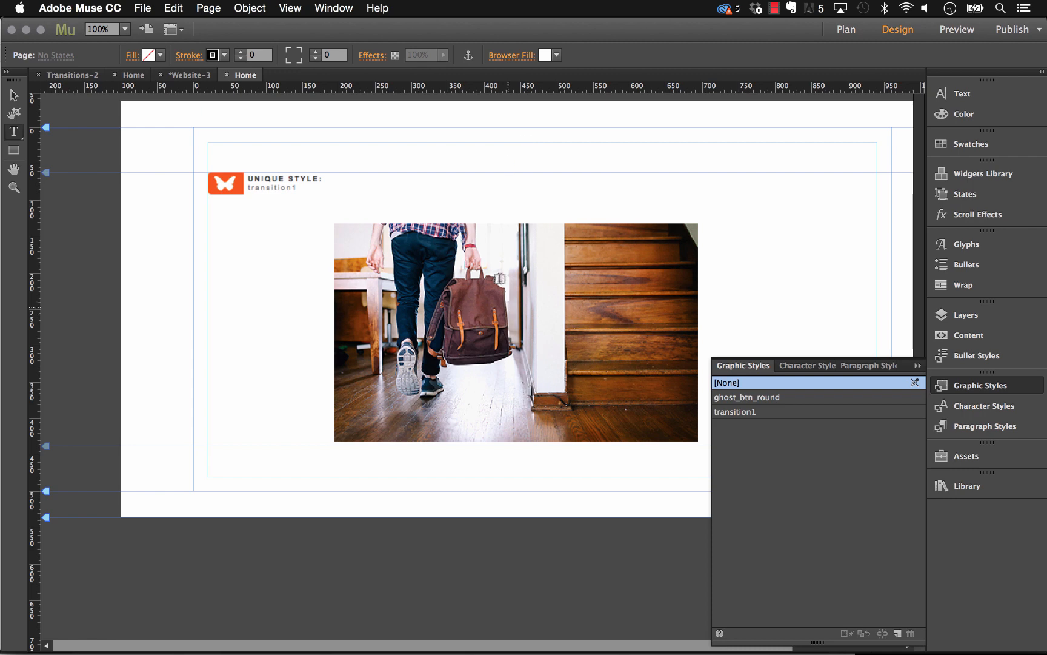
pyautogui.moveTo(485, 141)
pyautogui.mouseDown()
pyautogui.moveTo(517, 155)
pyautogui.moveTo(676, 172)
pyautogui.mouseUp()
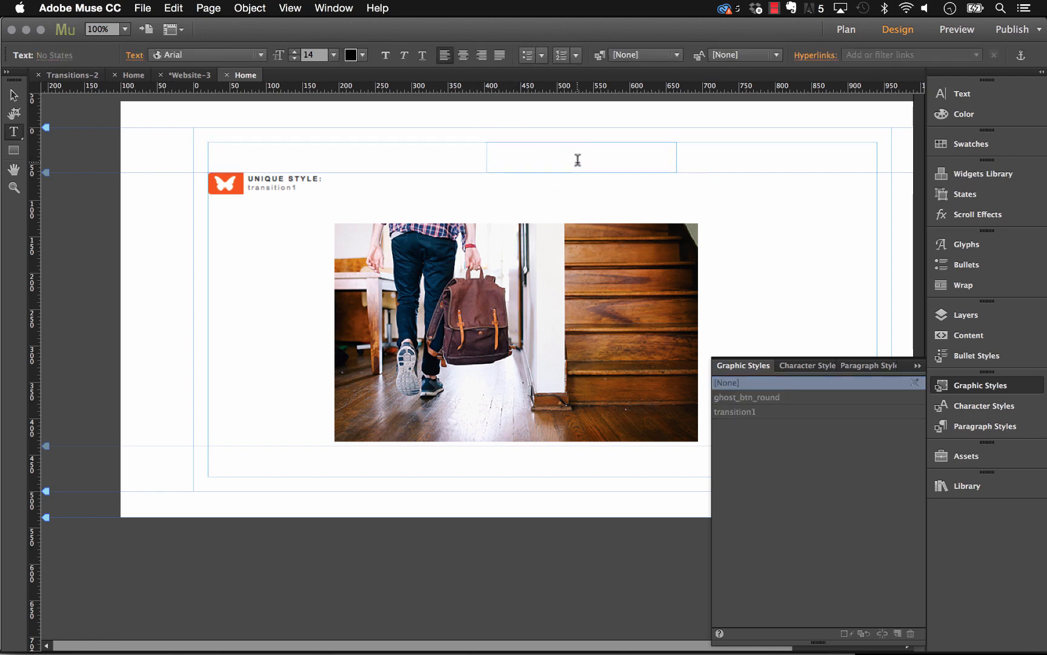
pyautogui.write('PORTFOLIO')
pyautogui.press('super+a')
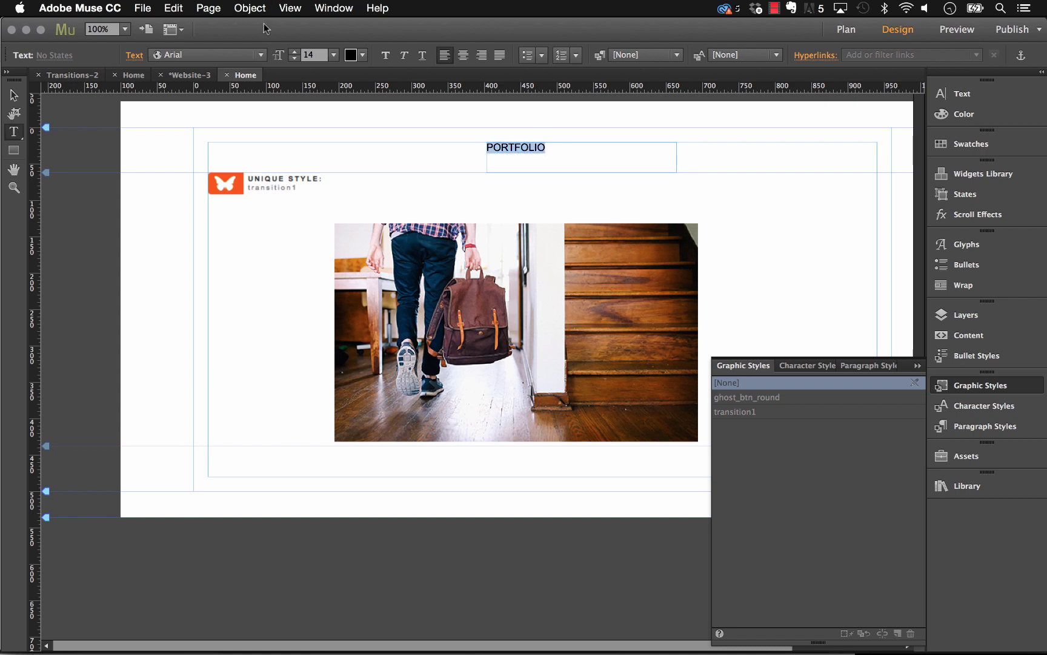
# Set the PORTFOLIO text to the League Gothic web font at size 30.
pyautogui.click(294, 51)
pyautogui.click(294, 52)
pyautogui.click(294, 51)
pyautogui.click(262, 56)
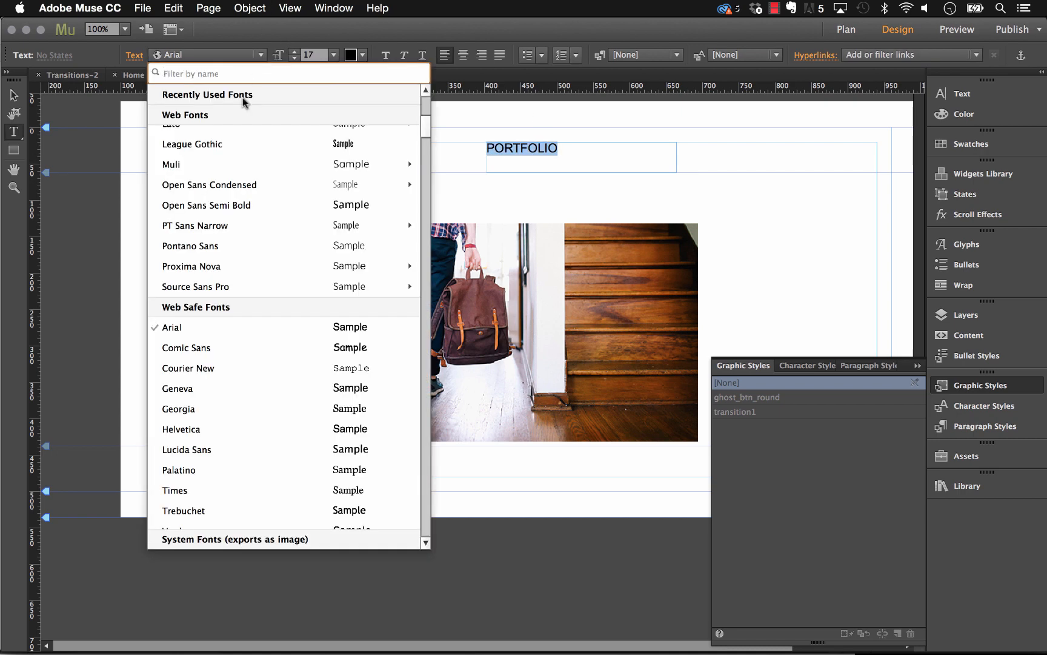
pyautogui.click(220, 145)
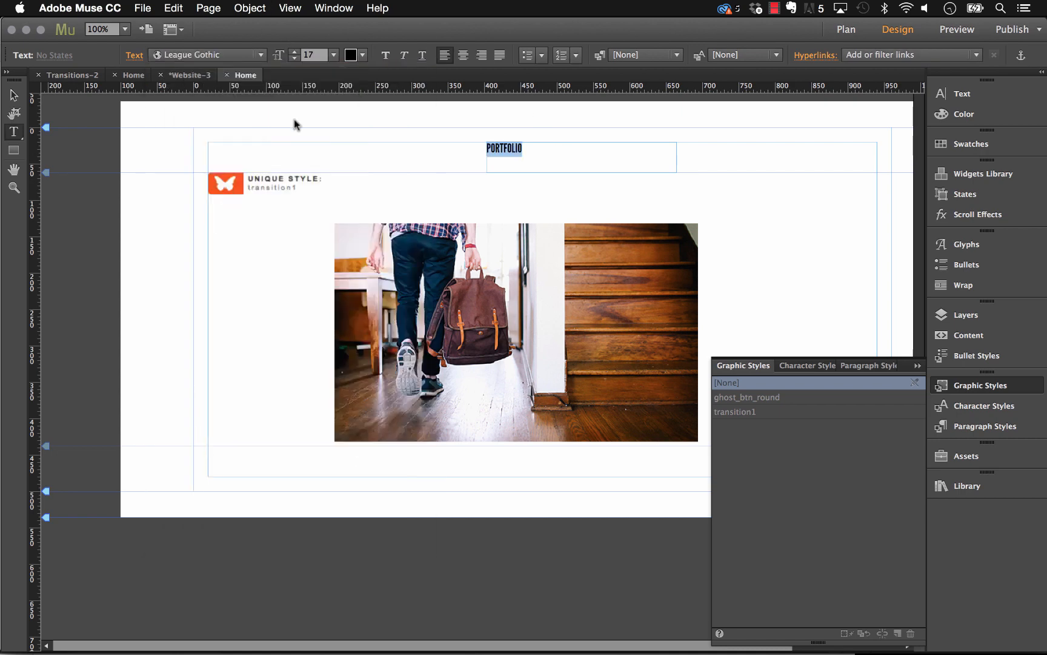
pyautogui.click(294, 52)
pyautogui.click(293, 51)
pyautogui.click(293, 52)
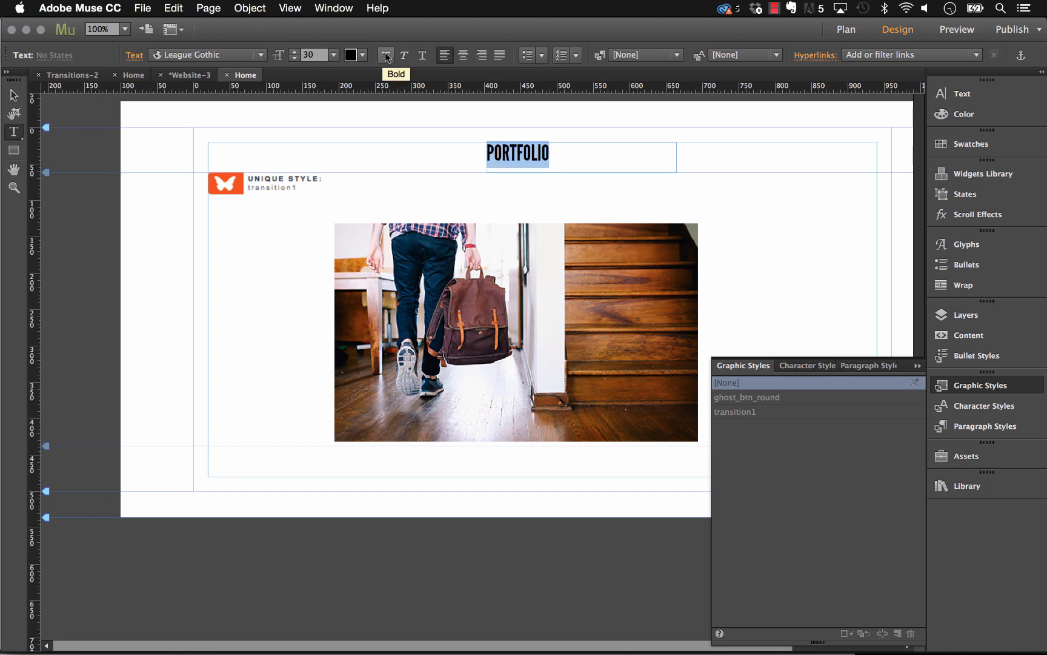
# Color the PORTFOLIO text white (FFFFFF) and shift its text frame sideways to X 411.
pyautogui.click(363, 55)
pyautogui.click(546, 76)
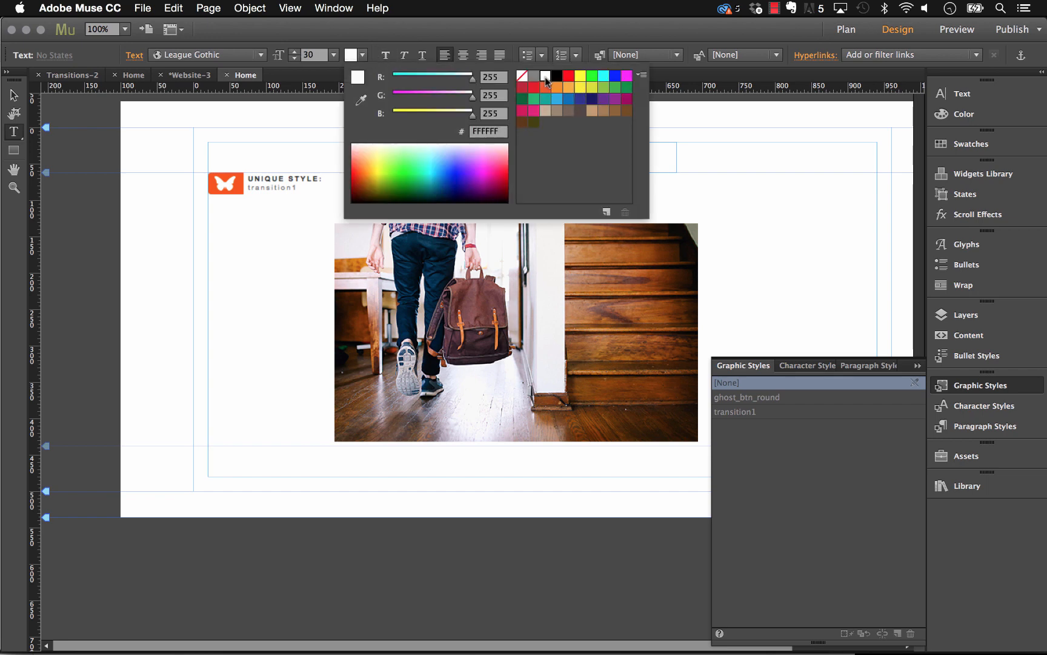
pyautogui.click(12, 96)
pyautogui.click(12, 96)
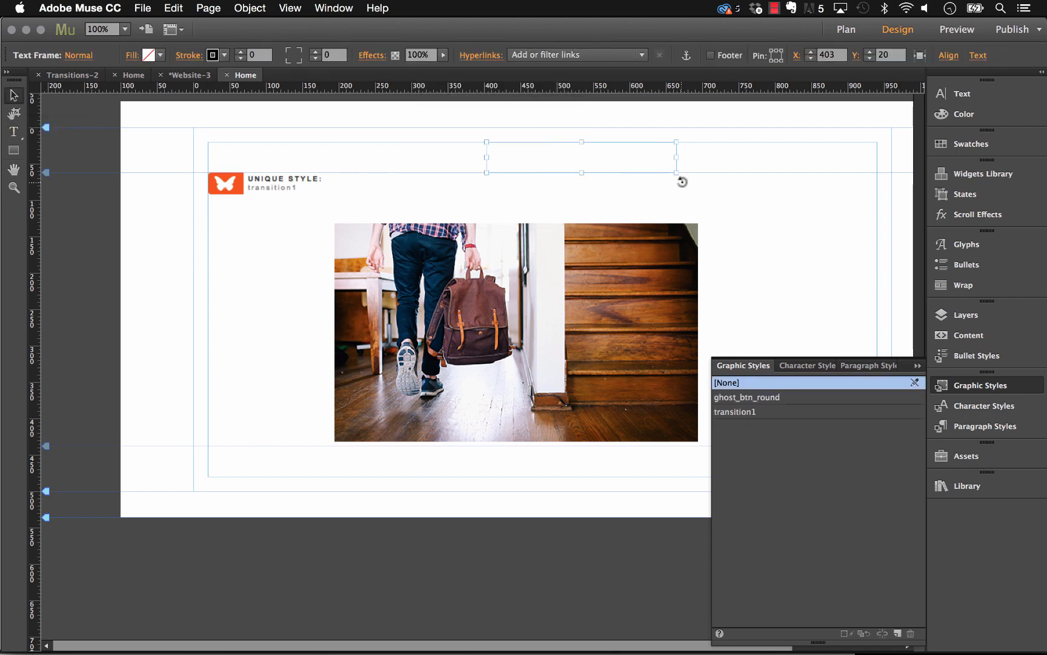
pyautogui.moveTo(533, 158)
pyautogui.mouseDown()
pyautogui.moveTo(548, 379)
pyautogui.moveTo(540, 148)
pyautogui.moveTo(540, 159)
pyautogui.mouseUp()
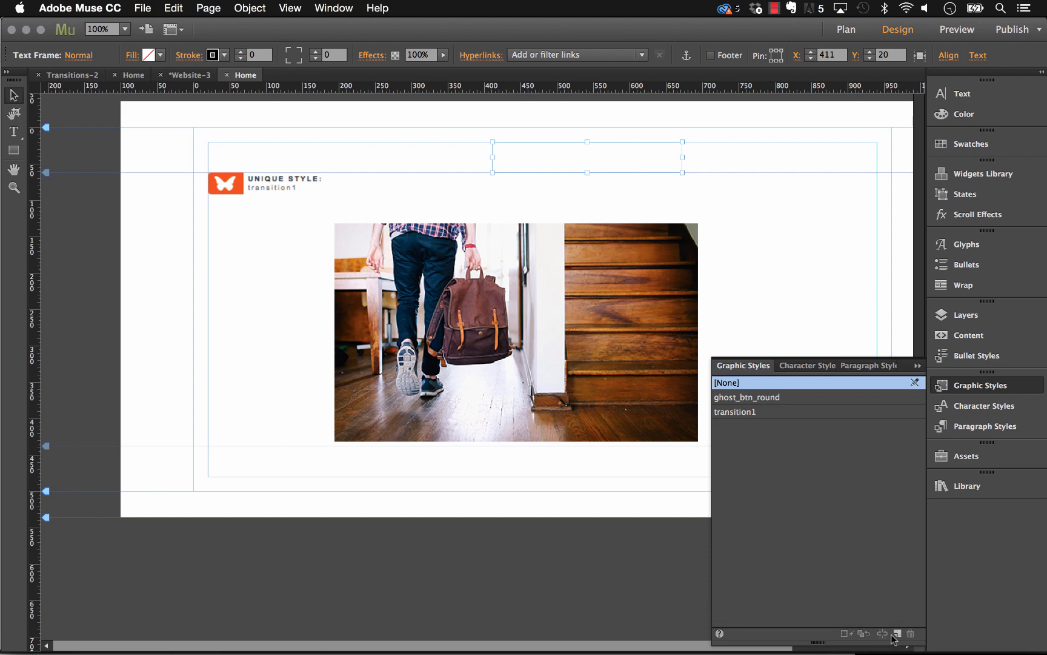
# Create a graphic style named text1 from the PORTFOLIO text frame.
pyautogui.click(896, 633)
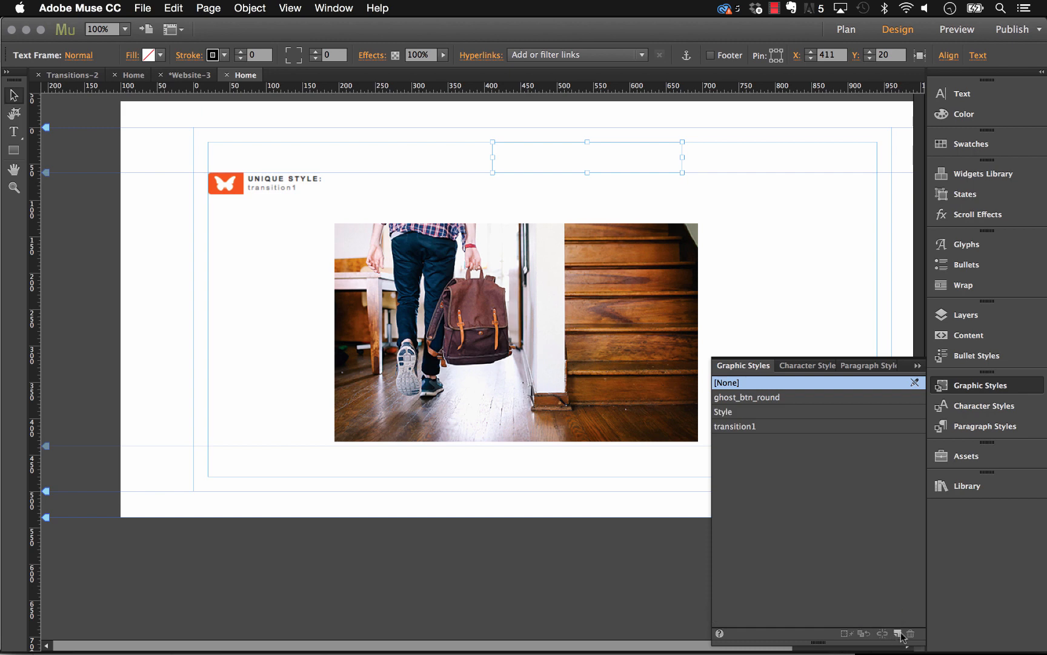
pyautogui.doubleClick(728, 413)
pyautogui.write('text1')
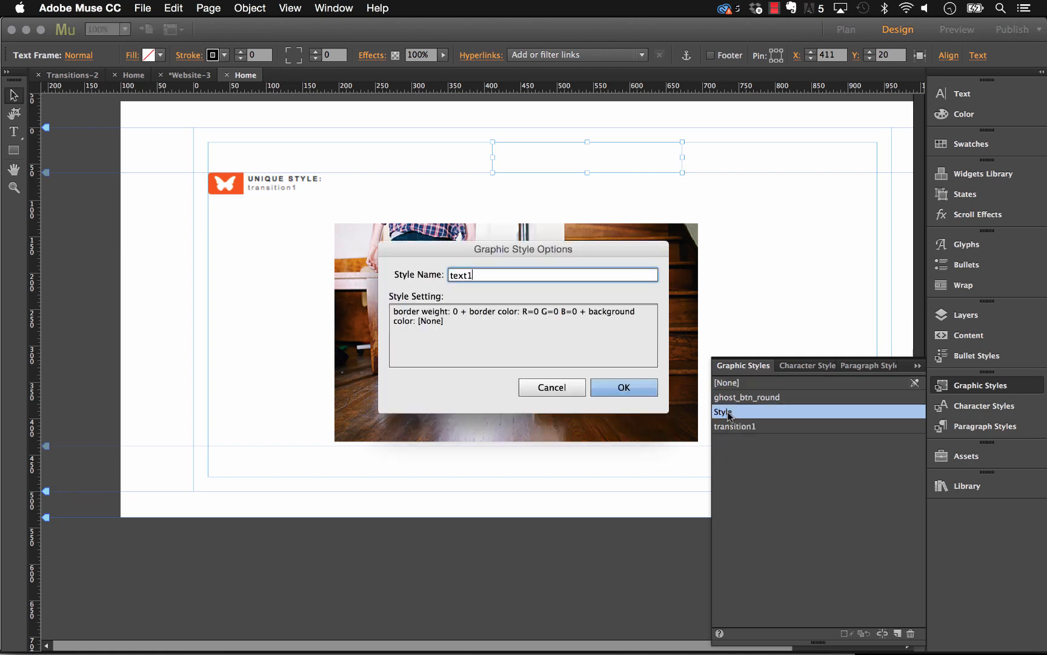
pyautogui.press('Return')
# Move the PORTFOLIO text frame onto the image's lower-right area at about X 418, Y 381, and right-align its text.
pyautogui.moveTo(579, 153); pyautogui.dragTo(581, 410)
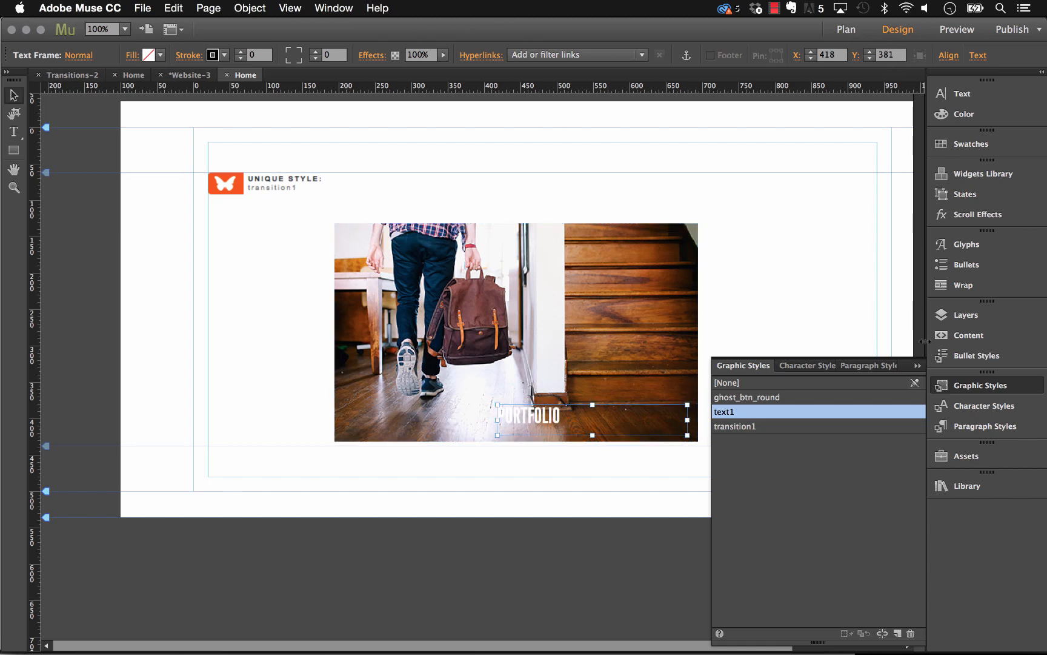
pyautogui.click(958, 94)
pyautogui.click(889, 155)
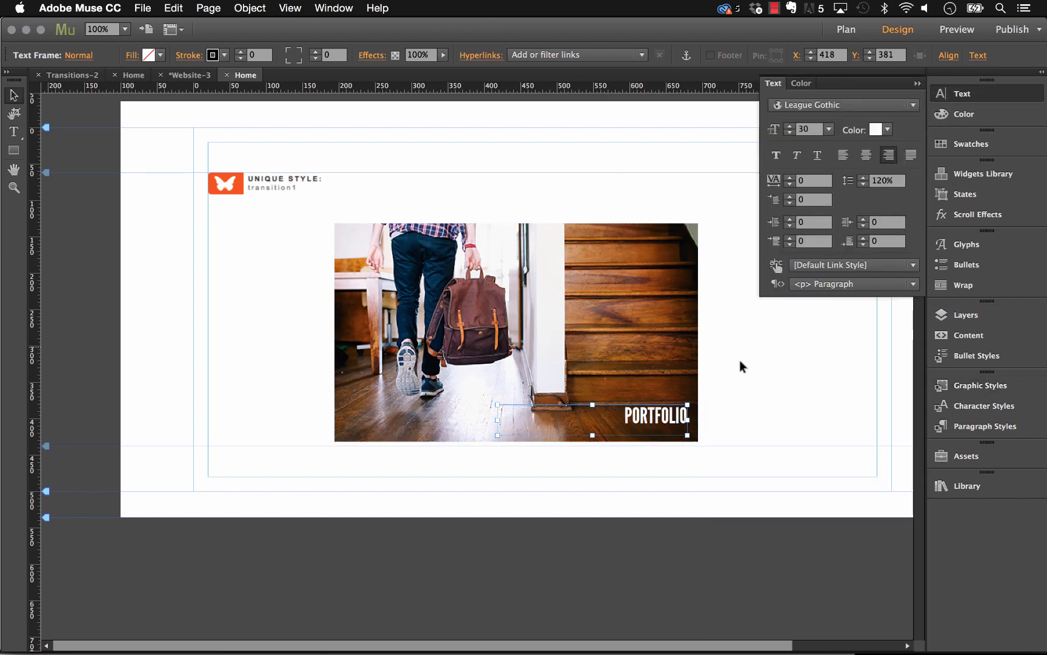
# Shift the PORTFOLIO text frame sideways to X 406 and set its opacity to 0% in the Rollover state.
pyautogui.moveTo(674, 415); pyautogui.dragTo(667, 415)
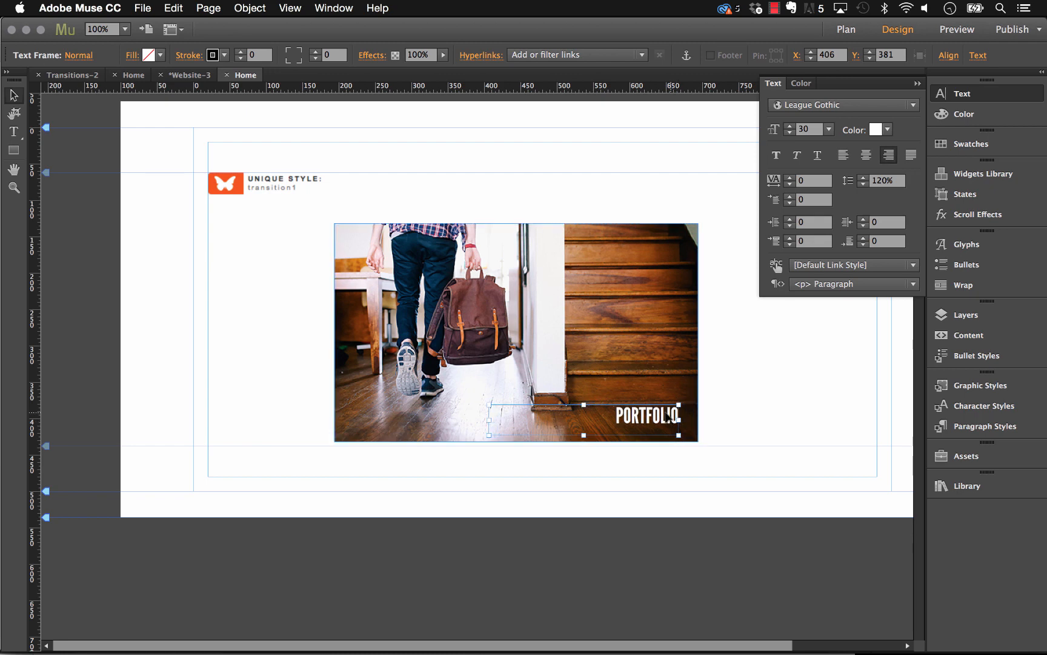
pyautogui.click(782, 427)
pyautogui.click(684, 355)
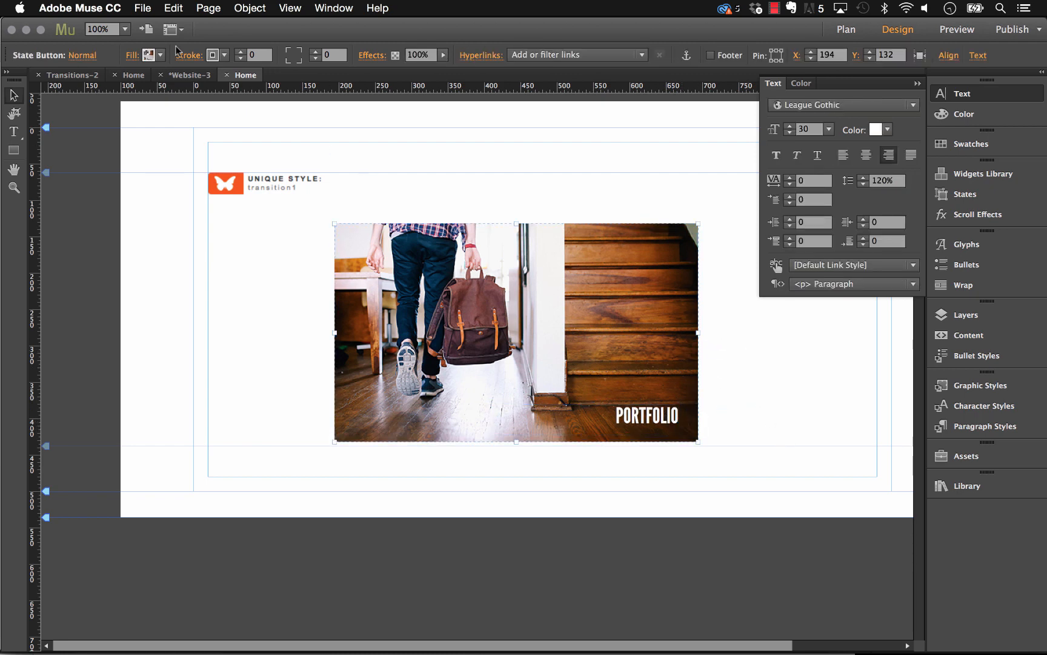
pyautogui.click(82, 55)
pyautogui.click(137, 108)
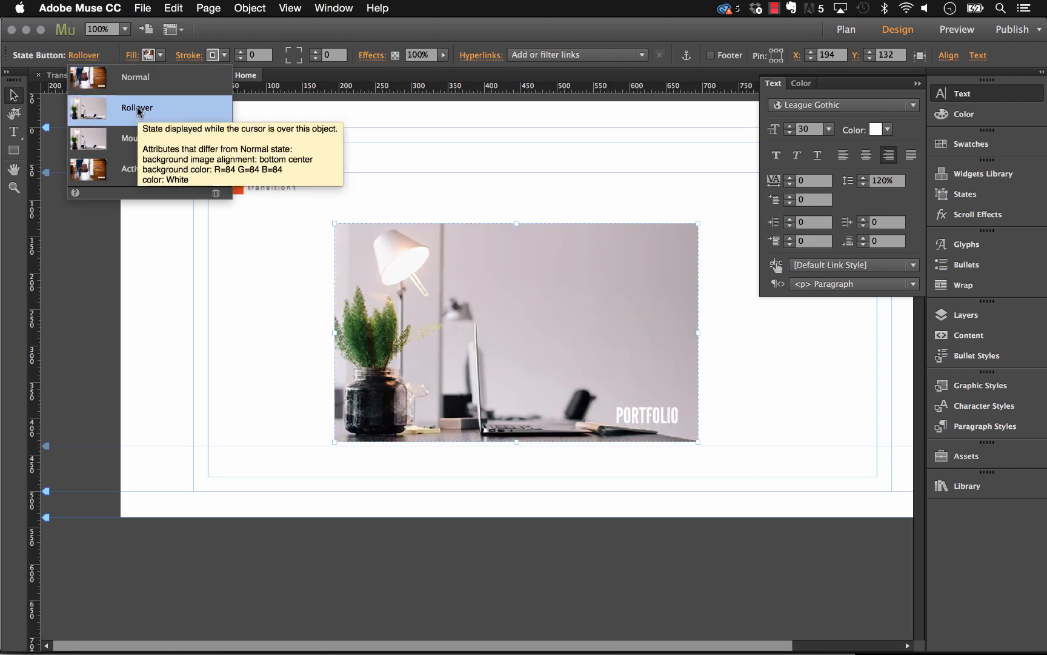
pyautogui.click(650, 418)
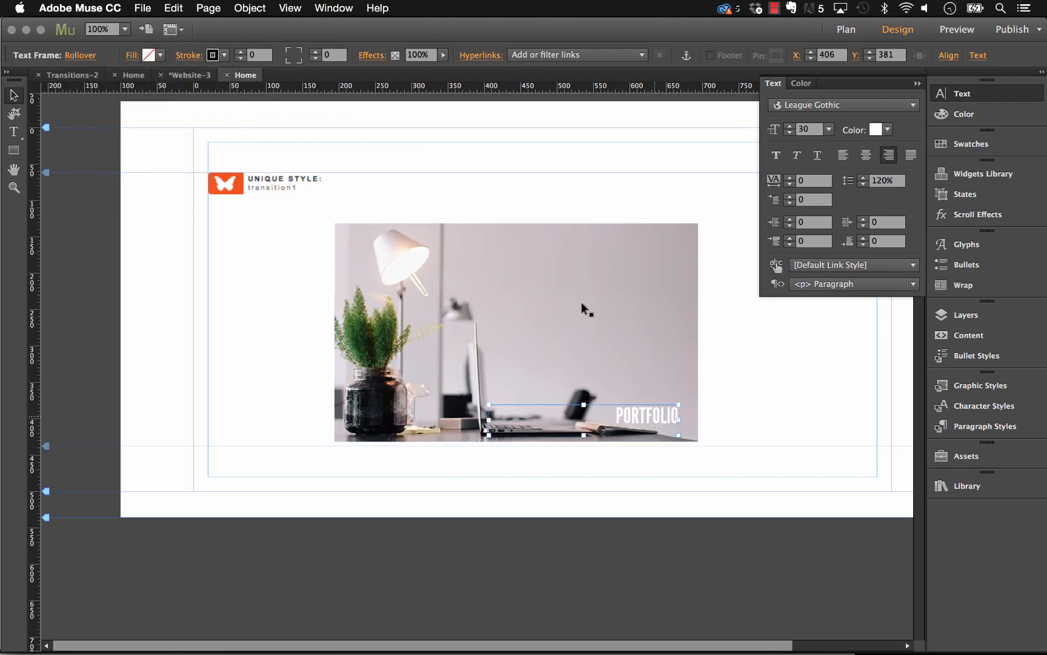
pyautogui.doubleClick(429, 55)
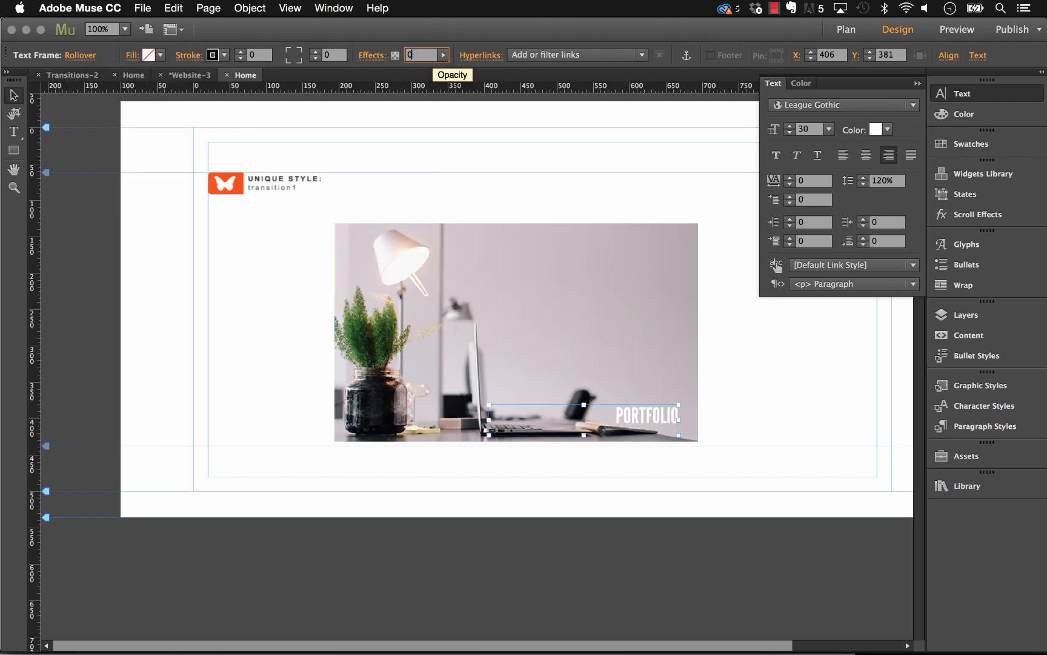
pyautogui.write('0')
pyautogui.press('Return')
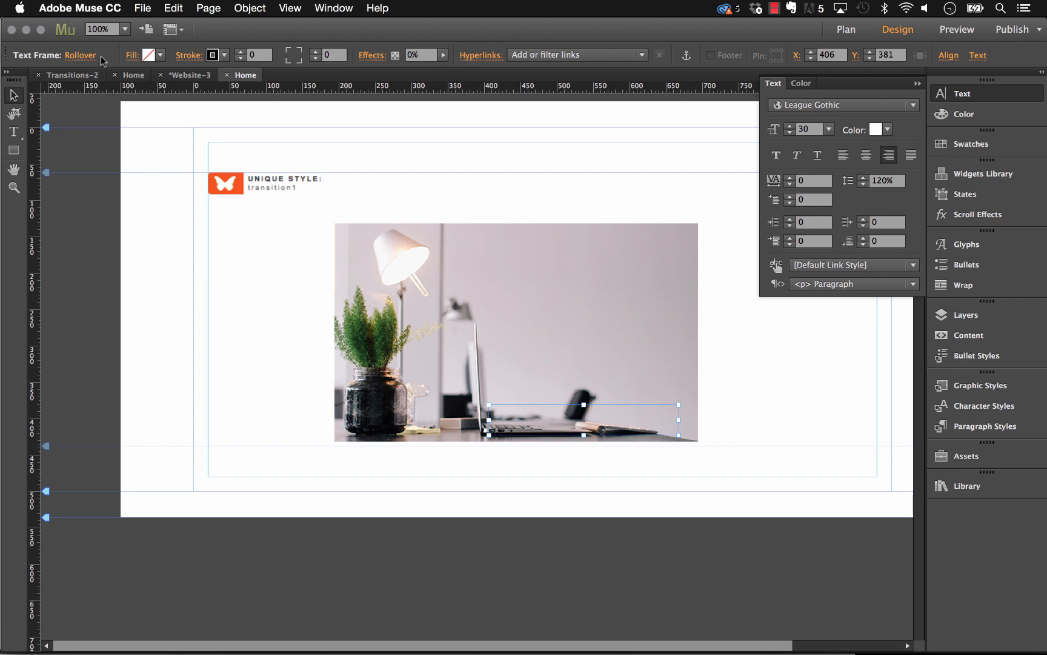
# Compare the PORTFOLIO text frame's Normal and Rollover states, and finish with nothing selected.
pyautogui.click(84, 55)
pyautogui.click(133, 85)
pyautogui.click(133, 108)
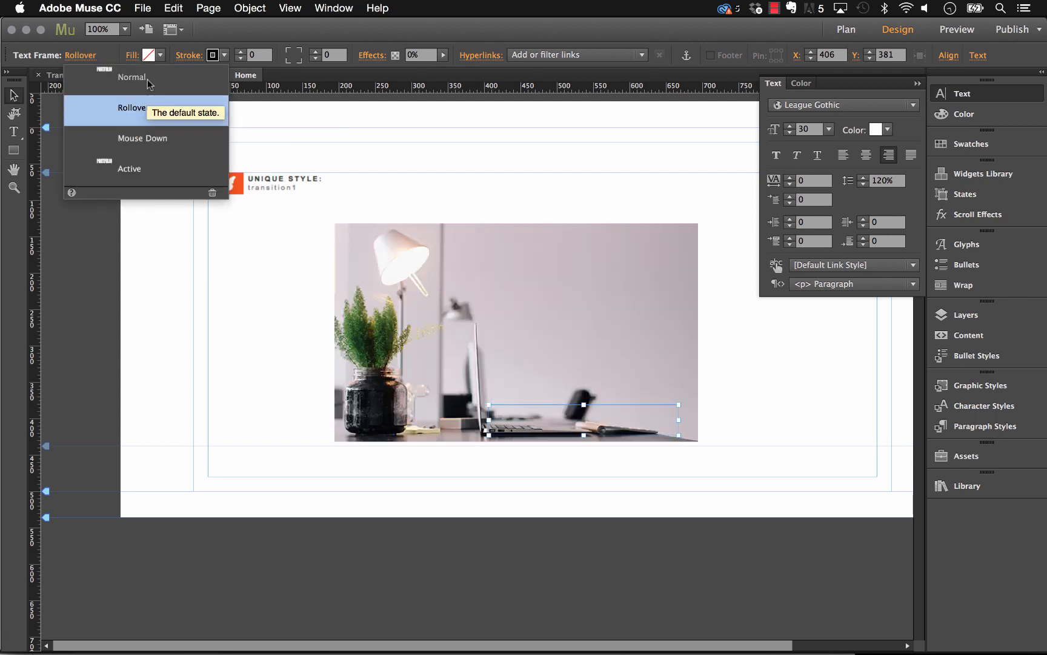
pyautogui.click(152, 77)
pyautogui.click(145, 109)
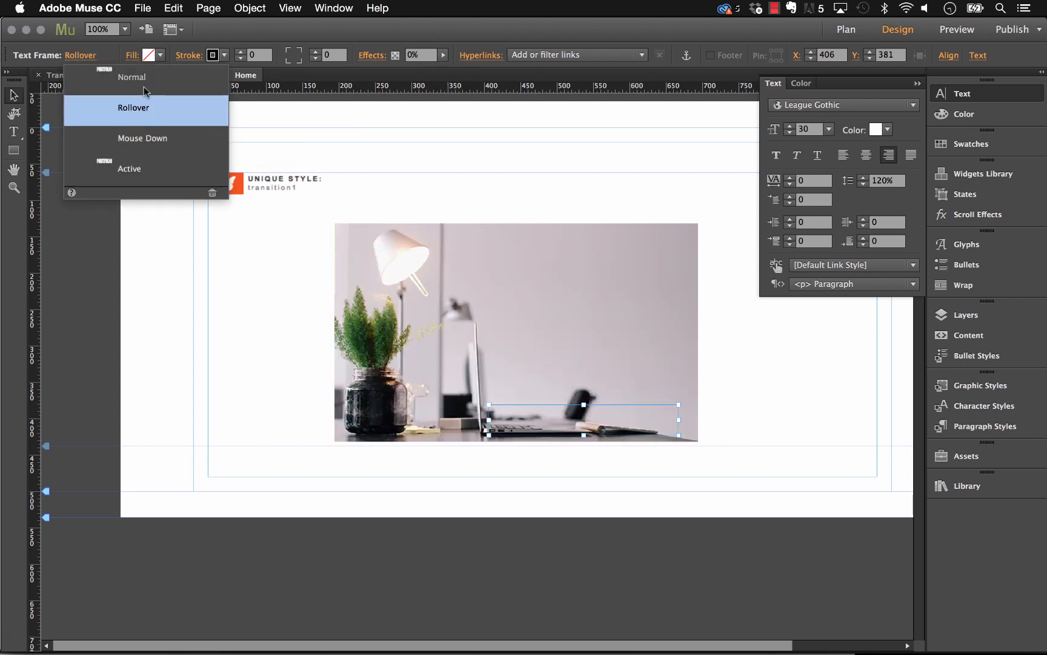
pyautogui.click(144, 86)
pyautogui.click(149, 115)
pyautogui.click(500, 163)
pyautogui.click(724, 606)
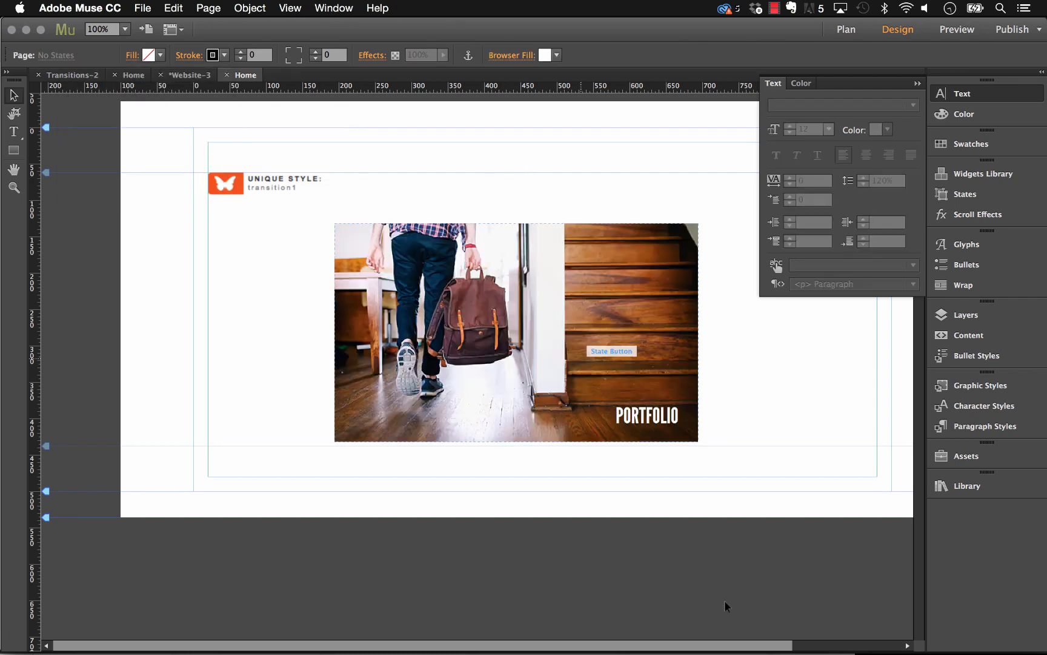
# Show the graphic styles for the PORTFOLIO text frame to check its style name.
pyautogui.click(697, 417)
pyautogui.click(697, 417)
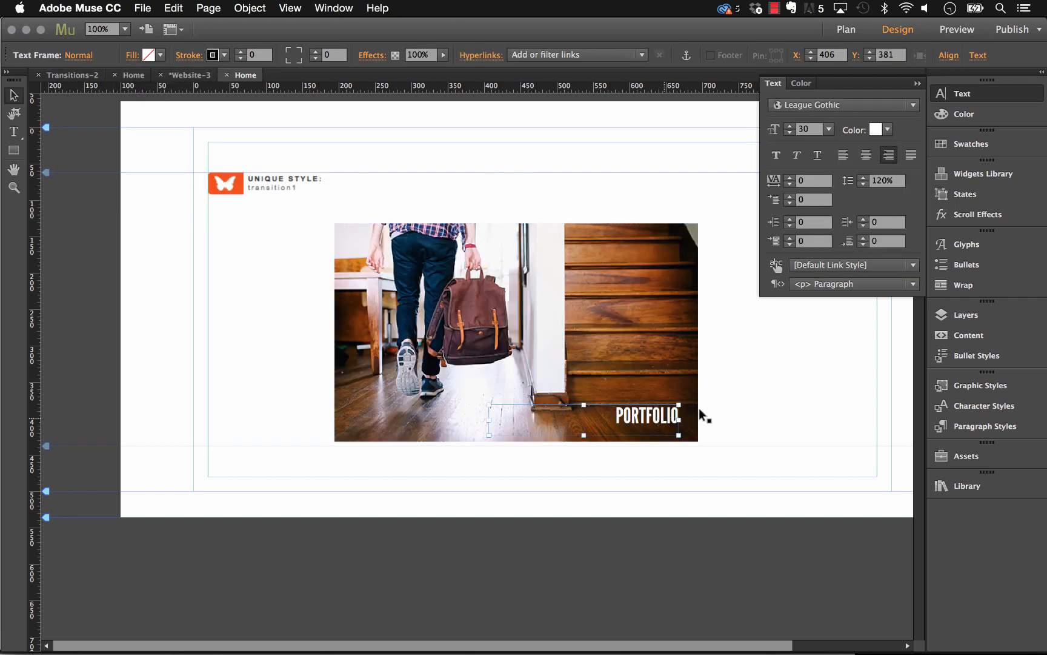
pyautogui.click(979, 391)
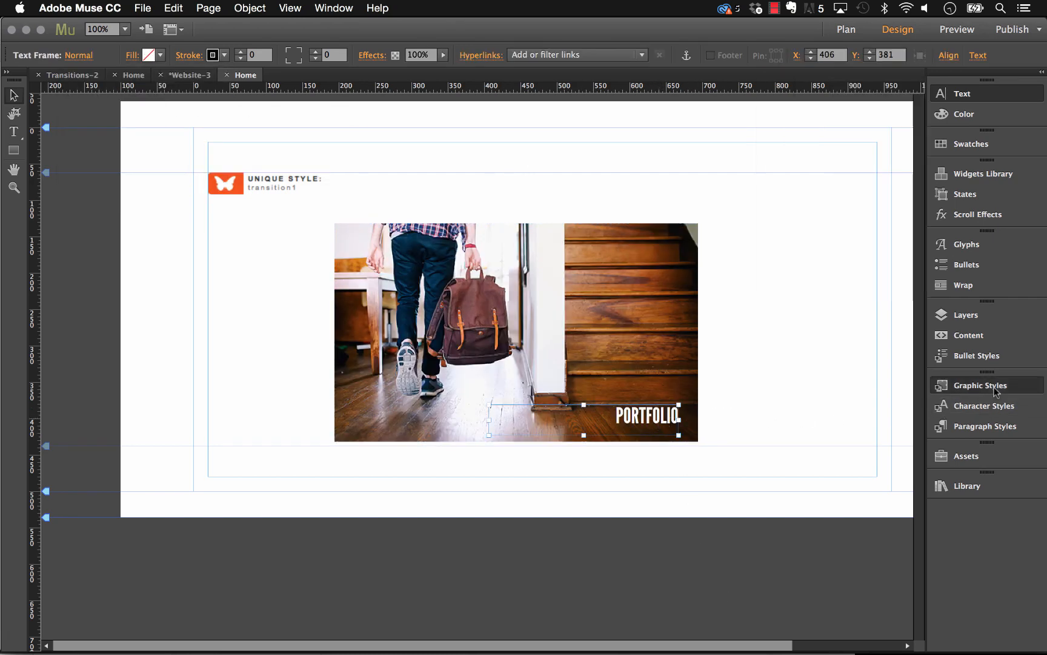
# Duplicate the transition1 State Transitions widget directly below the original and set the copy's style name to text1.
pyautogui.click(461, 141)
pyautogui.click(273, 186)
pyautogui.moveTo(231, 187); pyautogui.dragTo(231, 218)
pyautogui.click(367, 203)
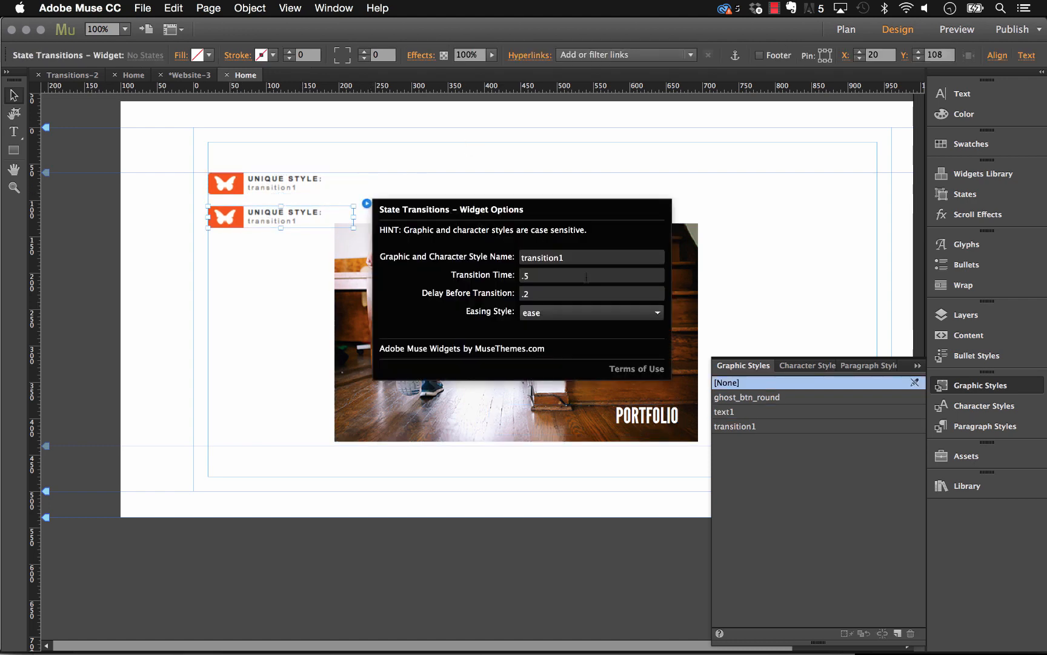
pyautogui.doubleClick(546, 257)
pyautogui.write('ted=')
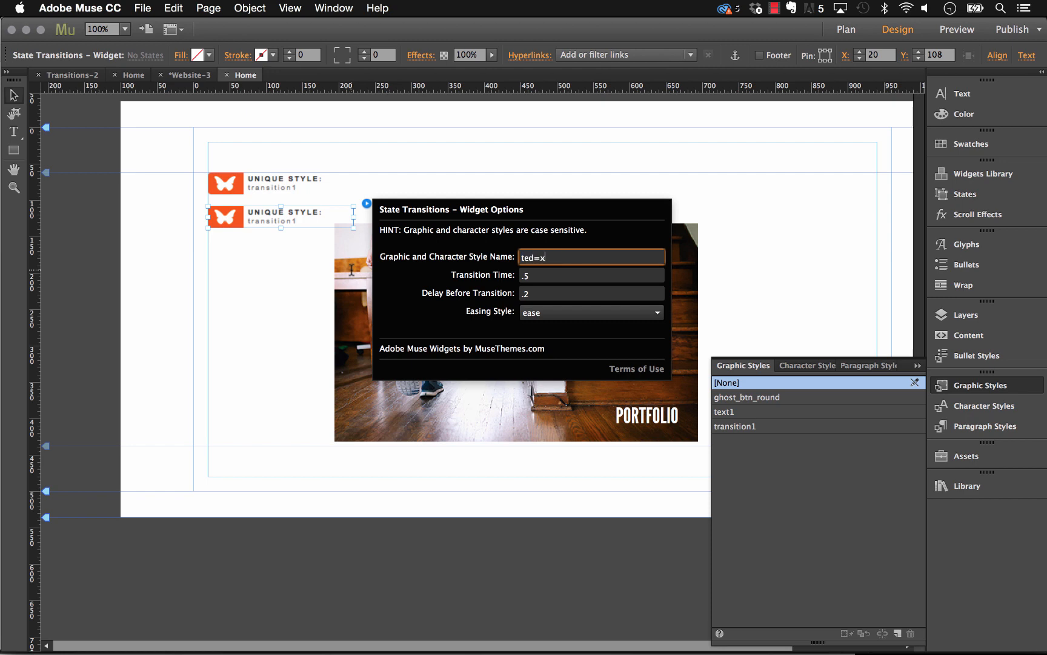
pyautogui.write('xy')
pyautogui.press('Return')
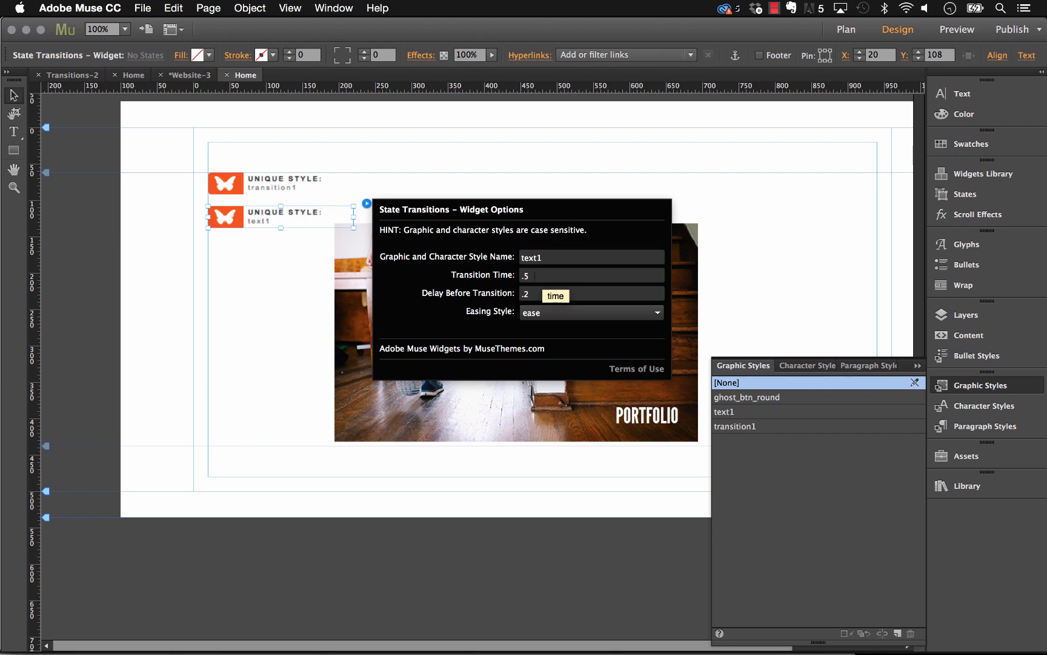
# Set the text1 widget's transition time to .8 and its delay before transition to .3.
pyautogui.click(534, 276)
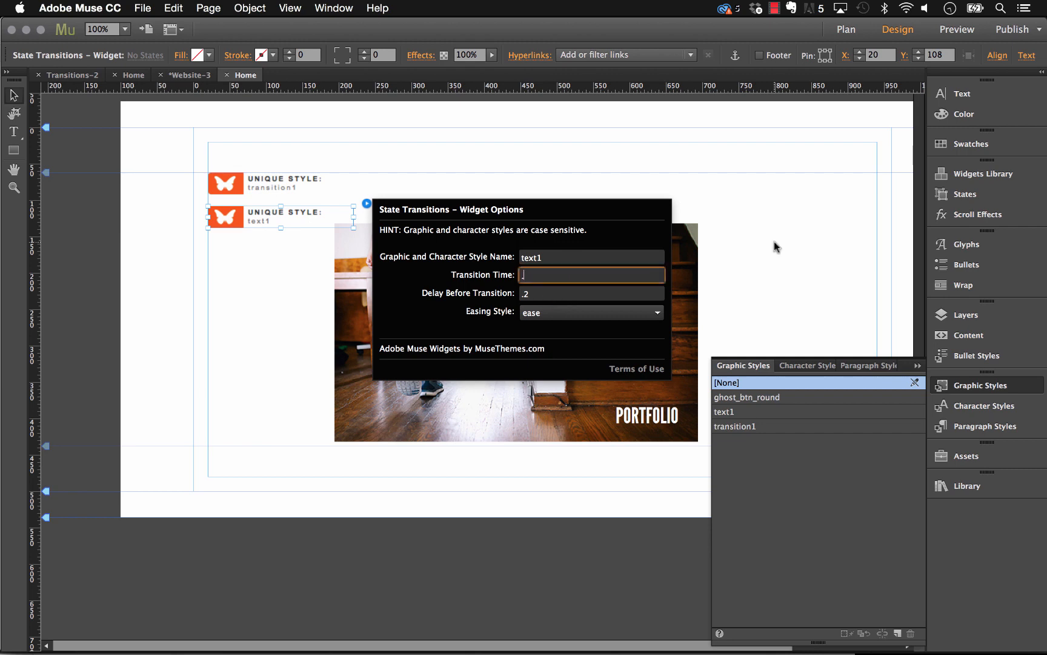
pyautogui.click(573, 296)
pyautogui.press('BackSpace')
pyautogui.write('3')
pyautogui.press('Return')
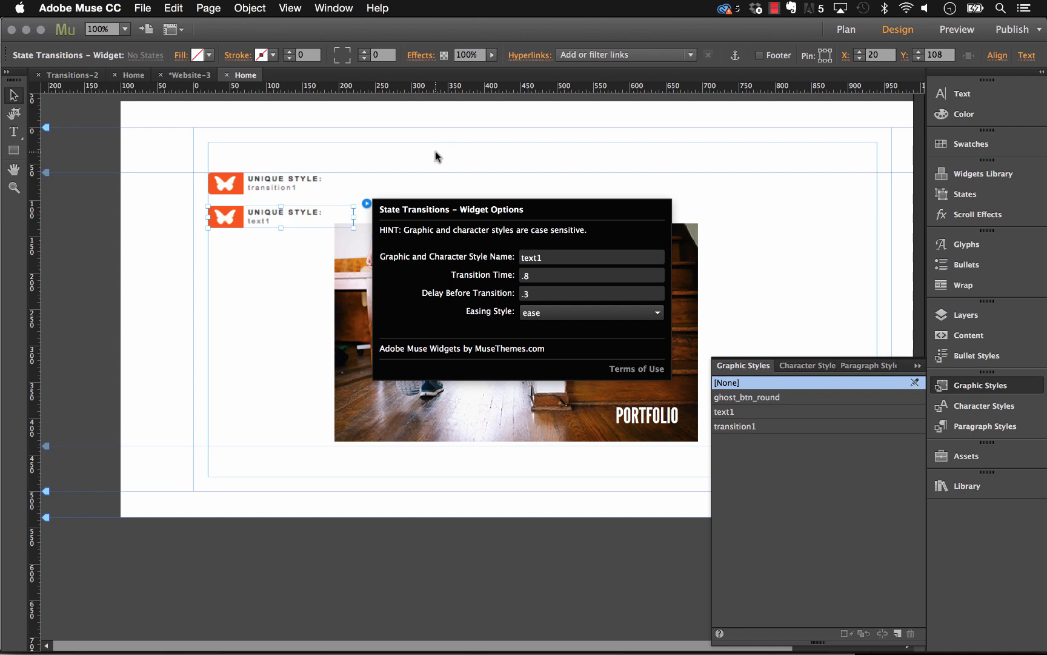
pyautogui.click(435, 153)
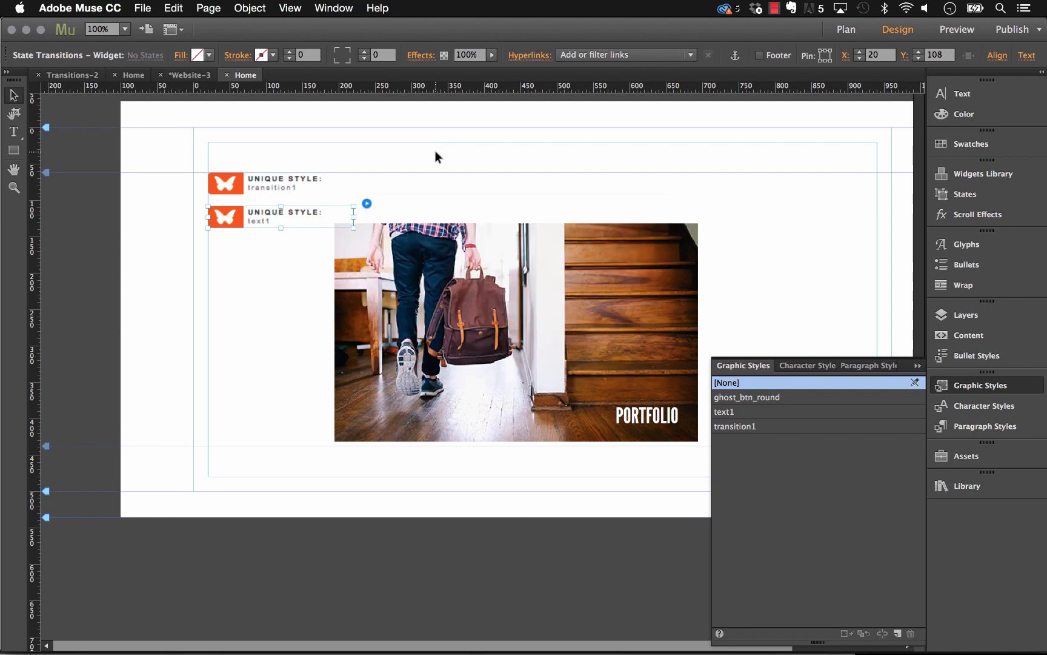
# Move both State Transitions widgets off the page's left edge and shift the image button slightly up and to the right.
pyautogui.click(229, 181)
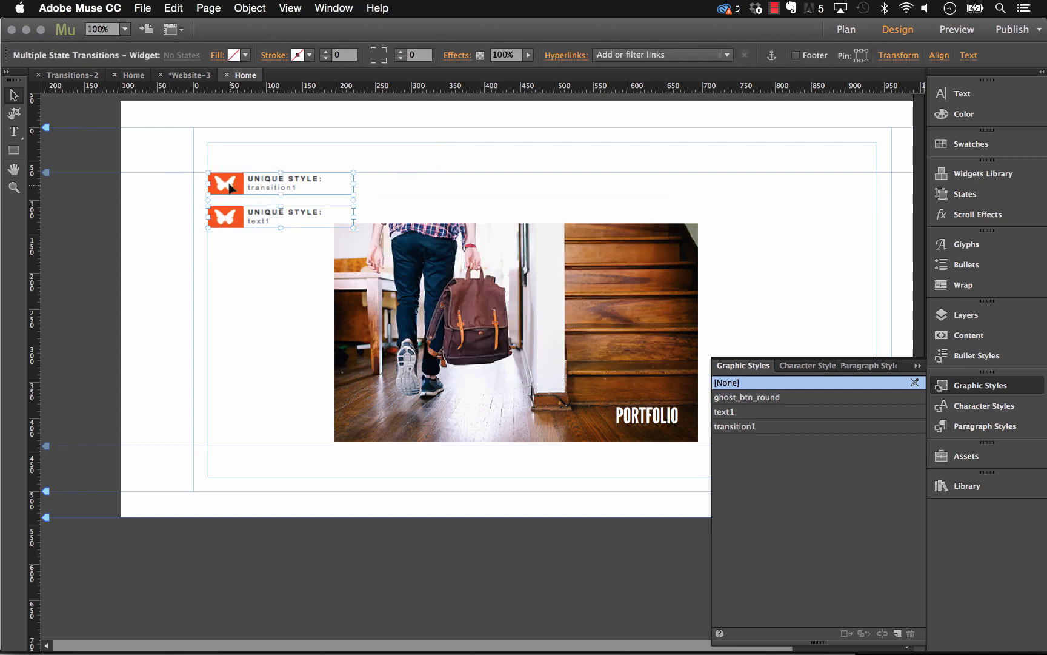
pyautogui.moveTo(230, 188); pyautogui.dragTo(106, 189)
pyautogui.click(125, 30)
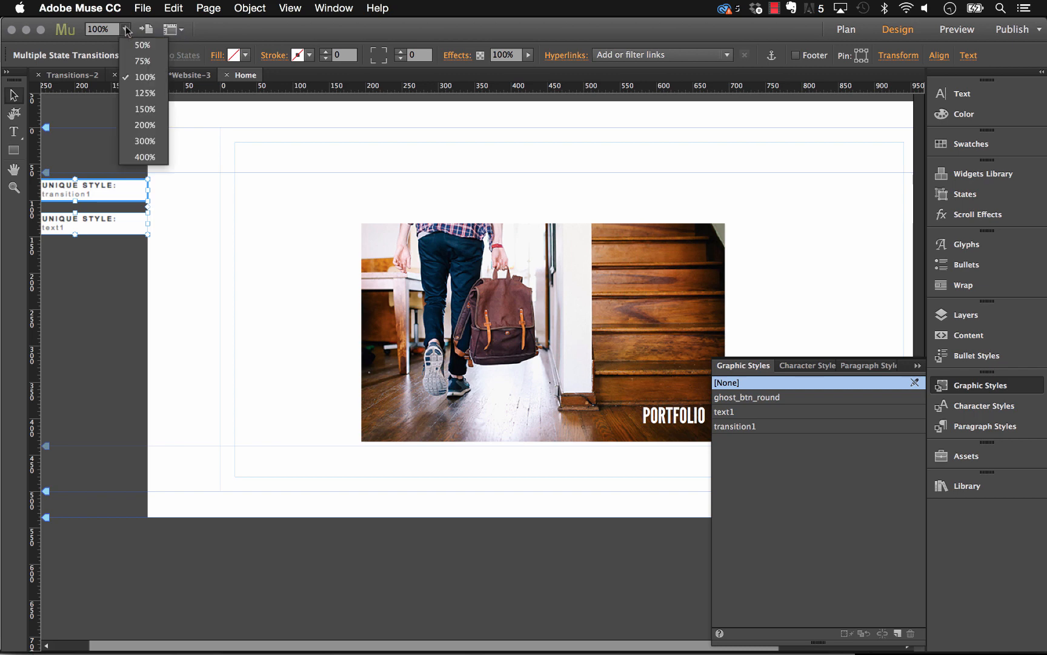
pyautogui.click(143, 60)
pyautogui.click(205, 174)
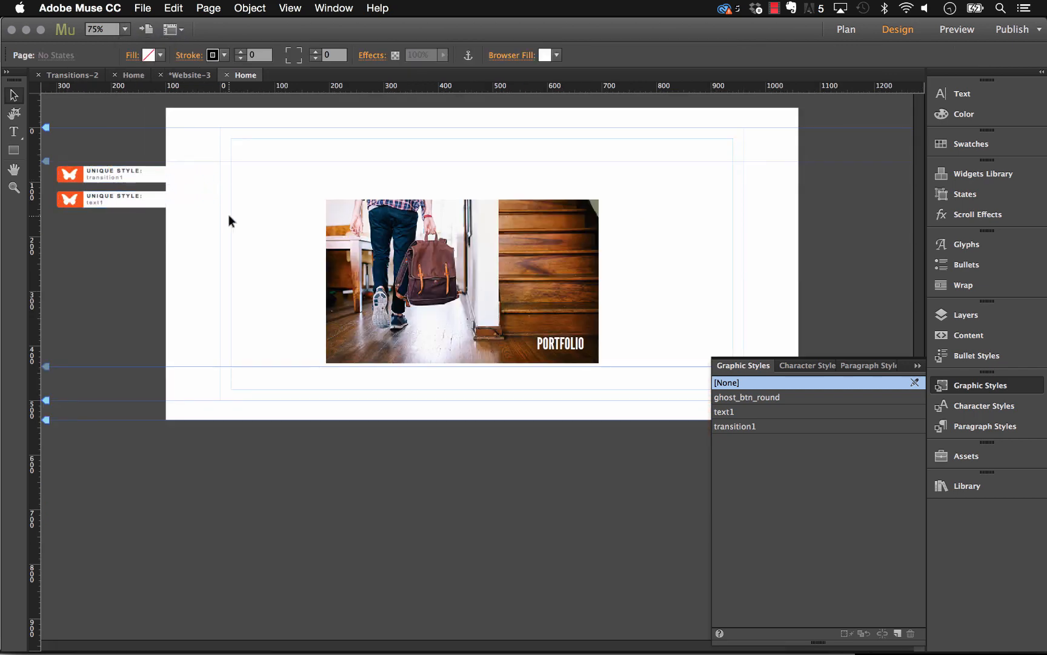
pyautogui.moveTo(561, 295); pyautogui.dragTo(577, 278)
pyautogui.click(257, 139)
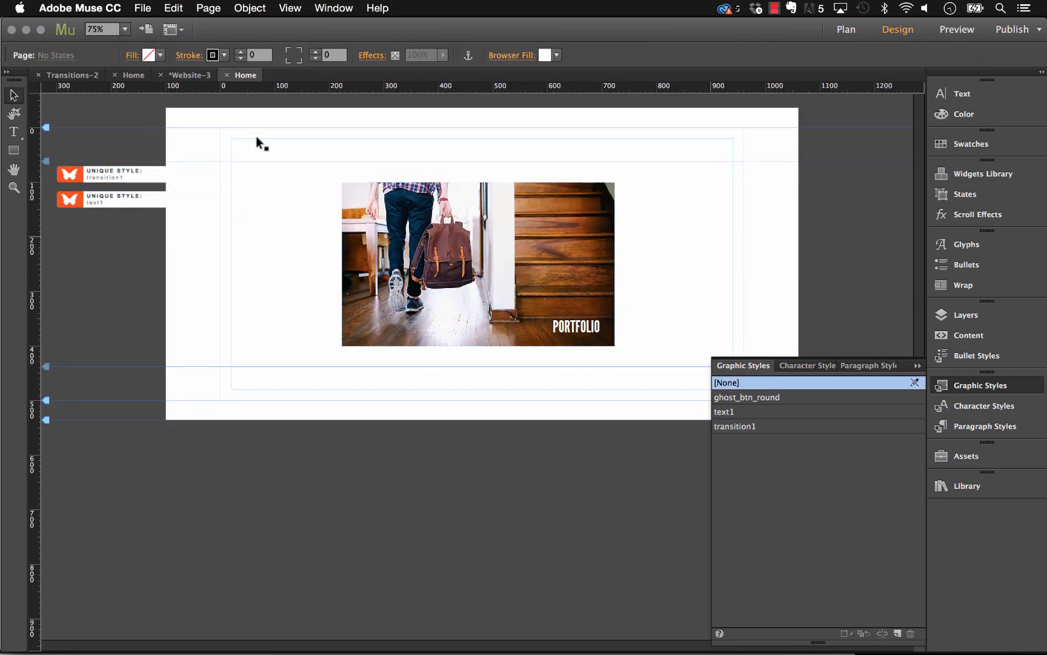
# Preview the page in the browser and test the image button's rollover transition with its PORTFOLIO text.
pyautogui.click(143, 7)
pyautogui.click(207, 238)
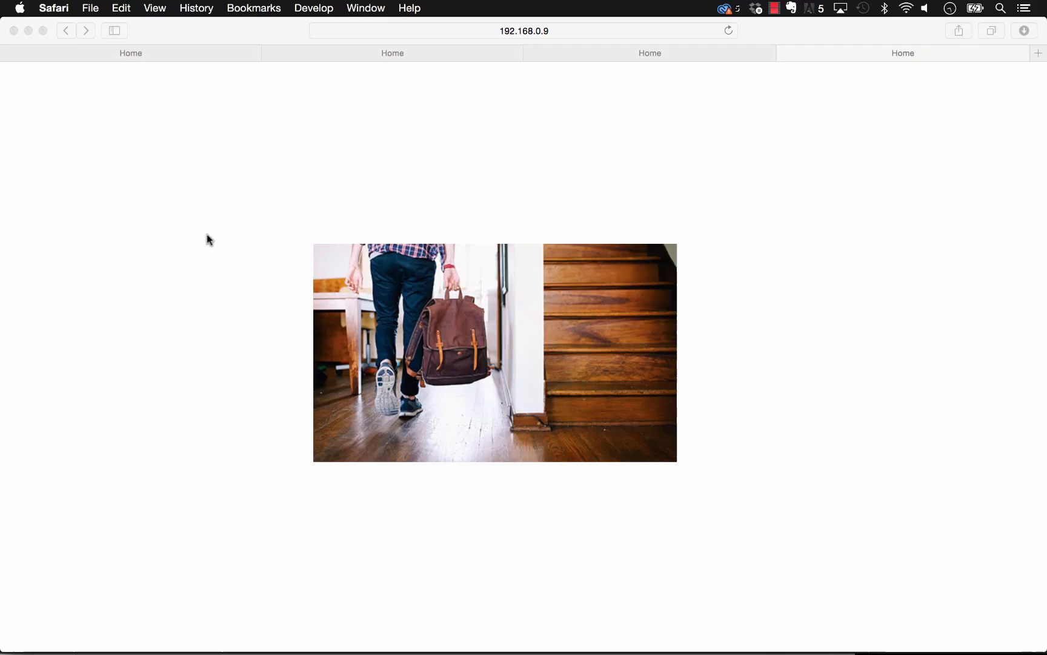
pyautogui.moveTo(432, 263)
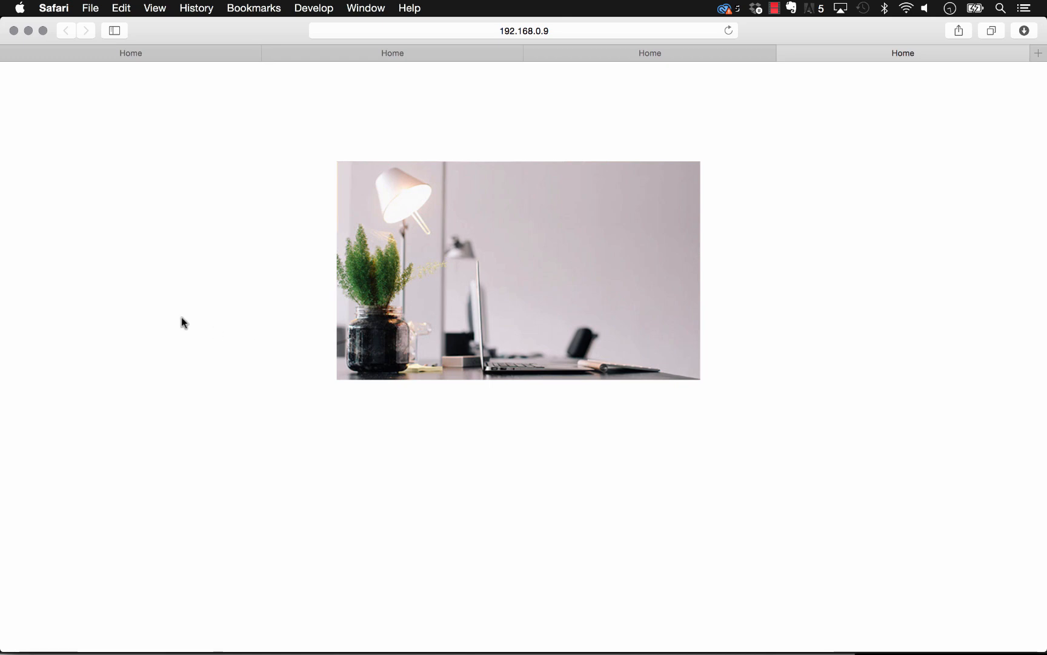
# Examine the finished example page in the browser, including the image grid, framed shapes, outlined buttons and social icons.
pyautogui.click(180, 51)
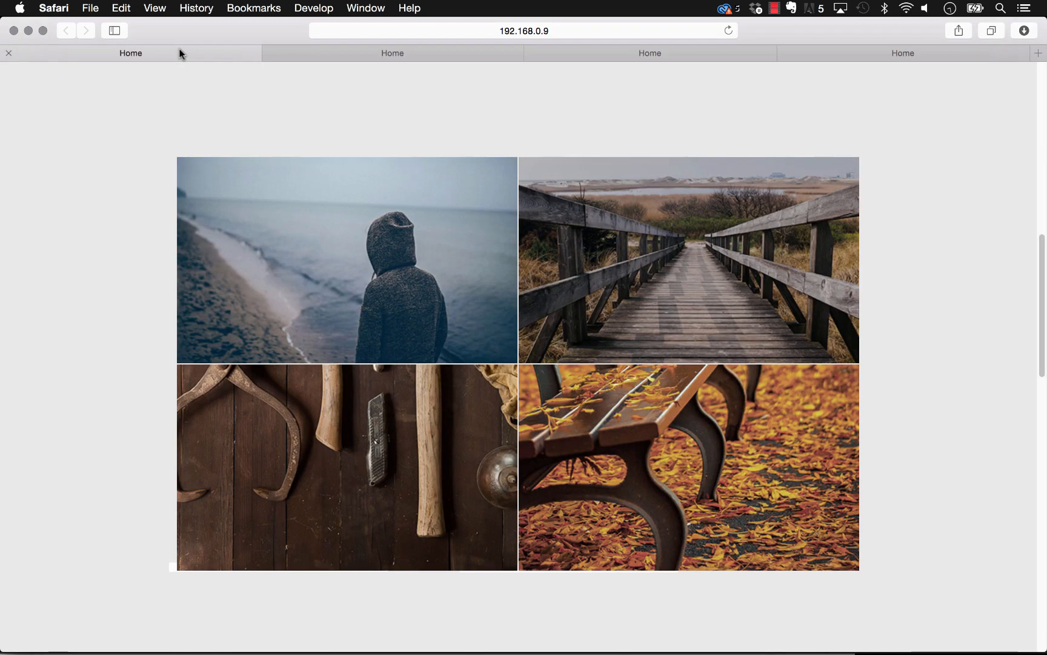
pyautogui.scroll(-8, 918, 277)
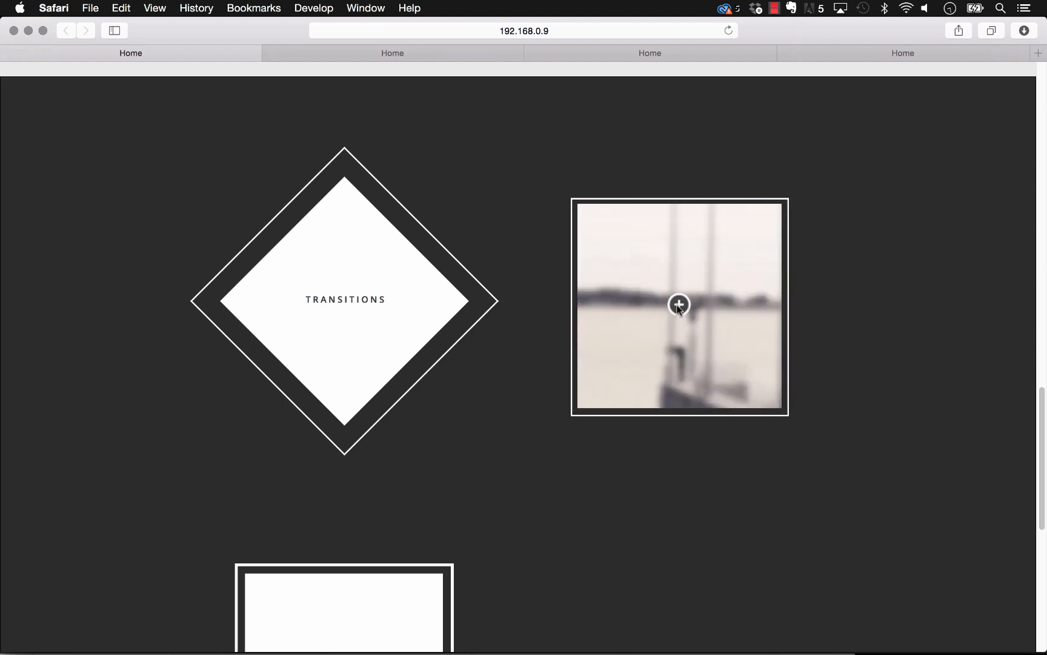
pyautogui.scroll(-5, 696, 299)
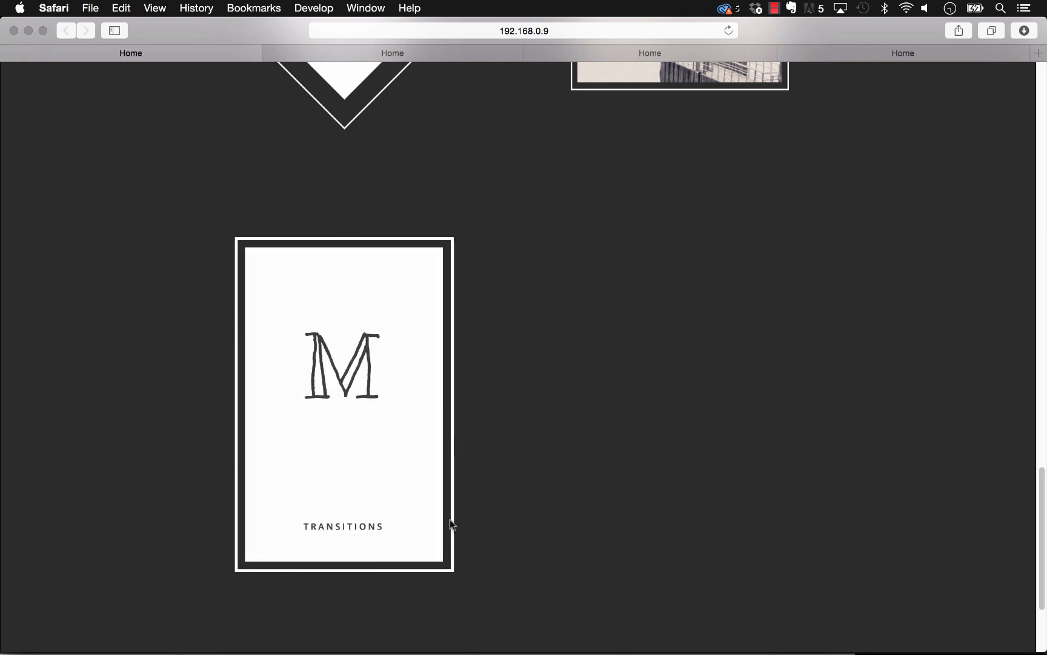
pyautogui.click(387, 532)
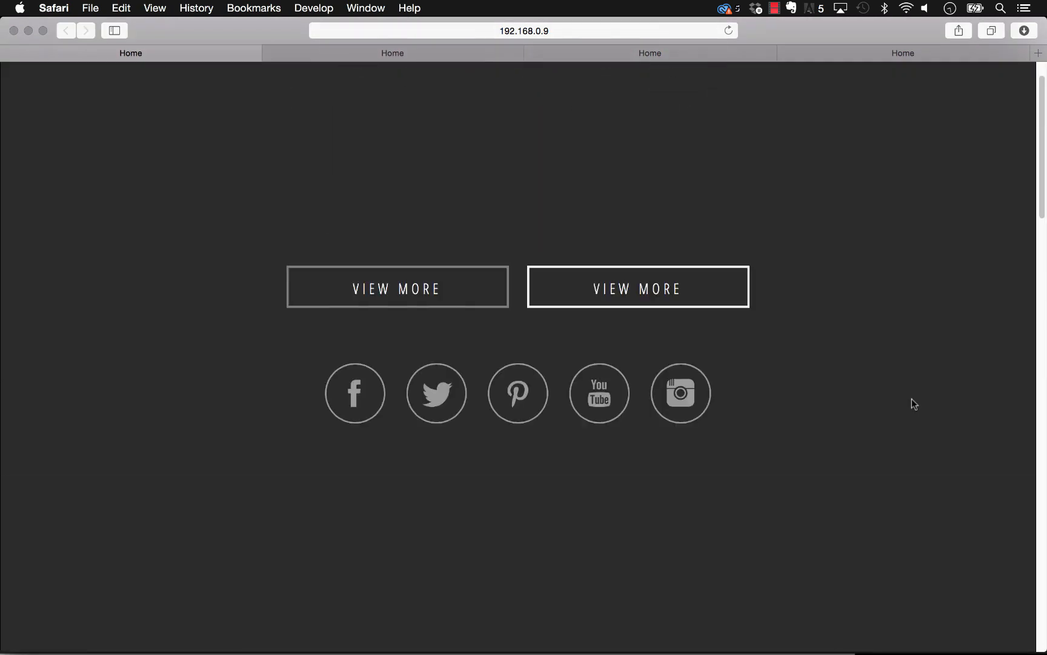
# Switch to Adobe Muse and inspect the example Home page's State Transitions widgets beside the photo grid and dark section.
pyautogui.click(416, 630)
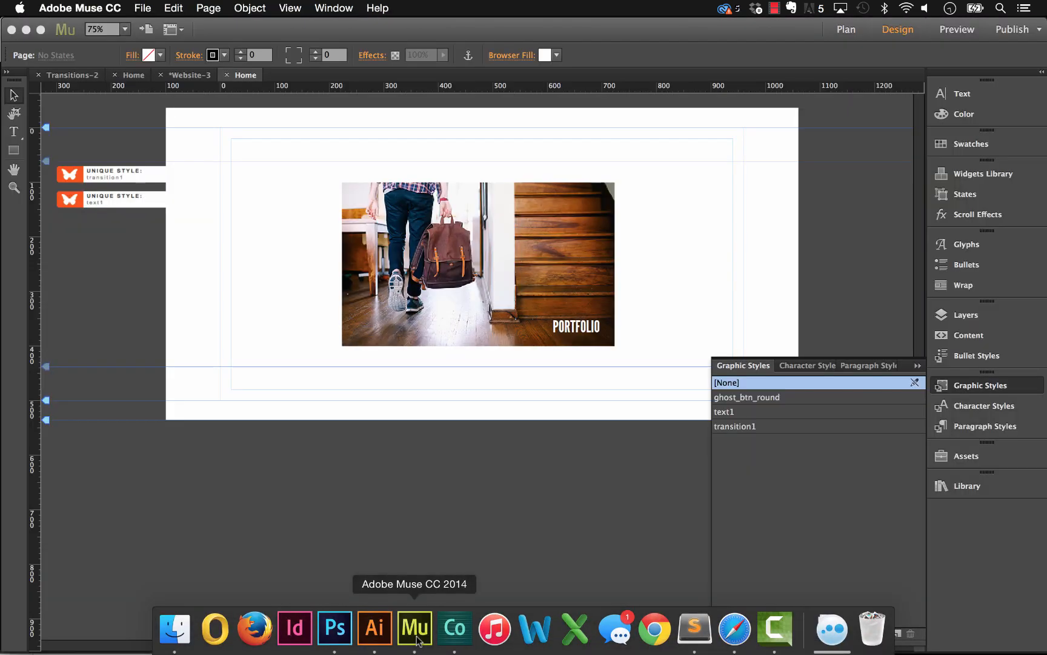
pyautogui.click(85, 75)
pyautogui.doubleClick(119, 145)
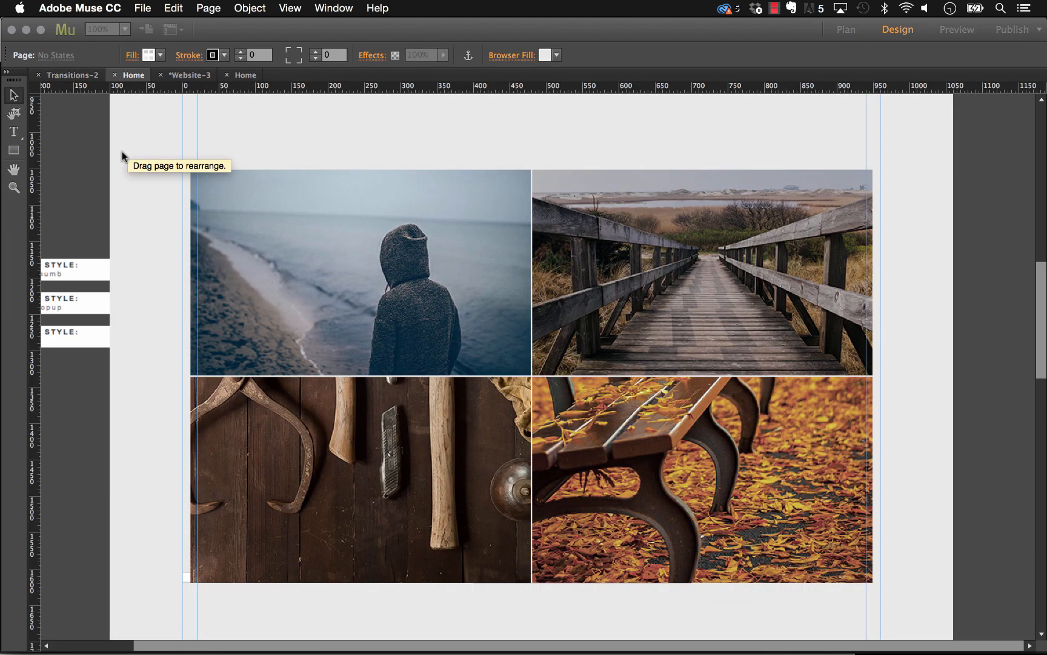
pyautogui.scroll(3, 298, 207)
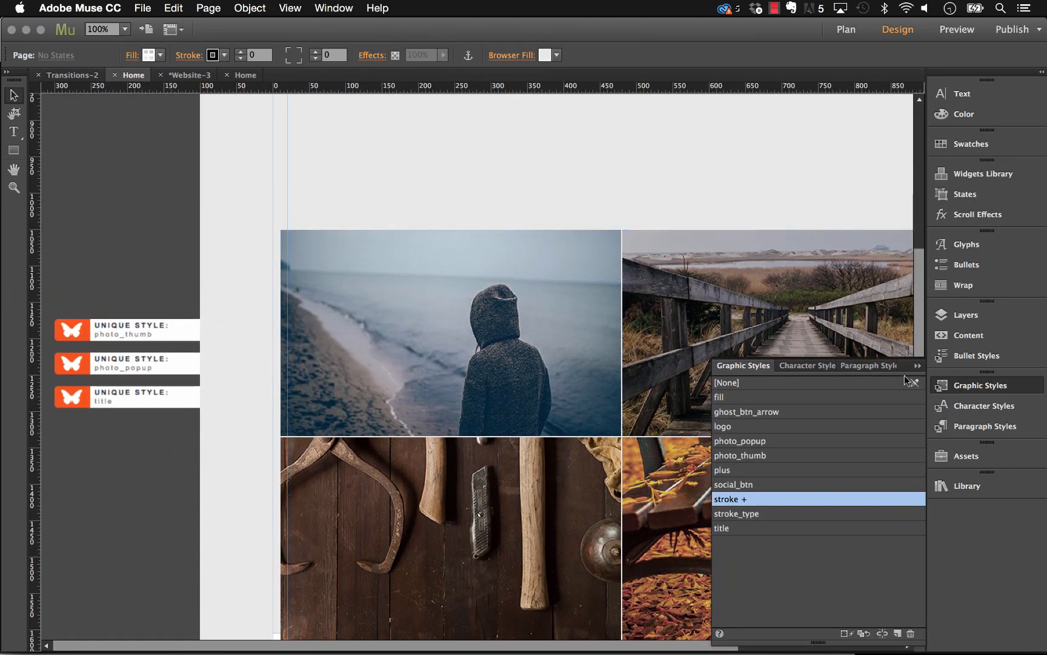
pyautogui.click(917, 366)
pyautogui.moveTo(918, 303); pyautogui.dragTo(910, 461)
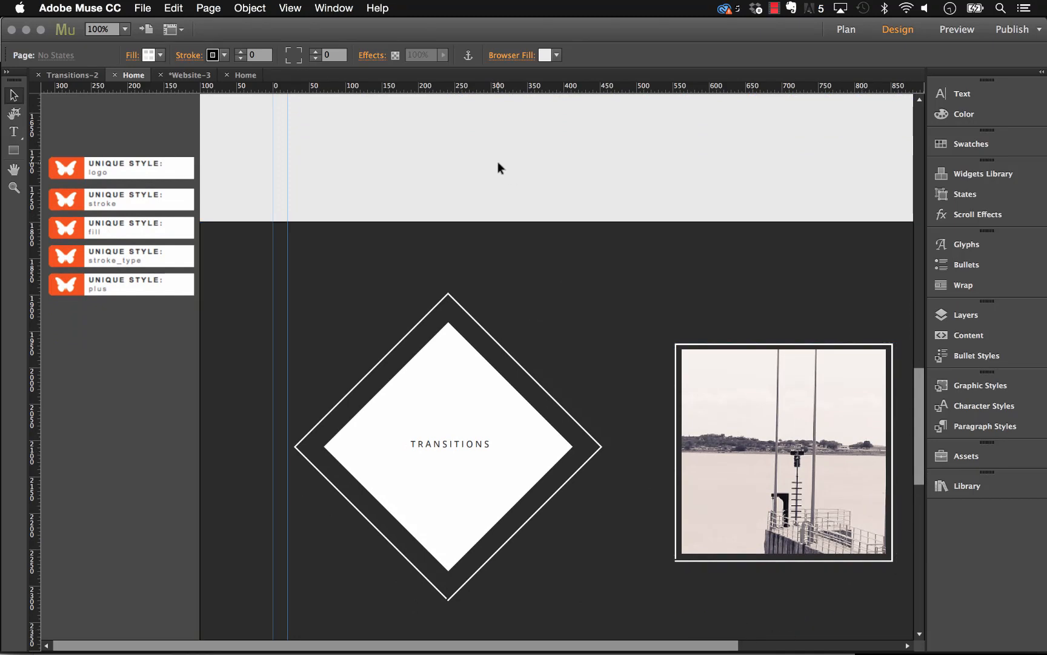